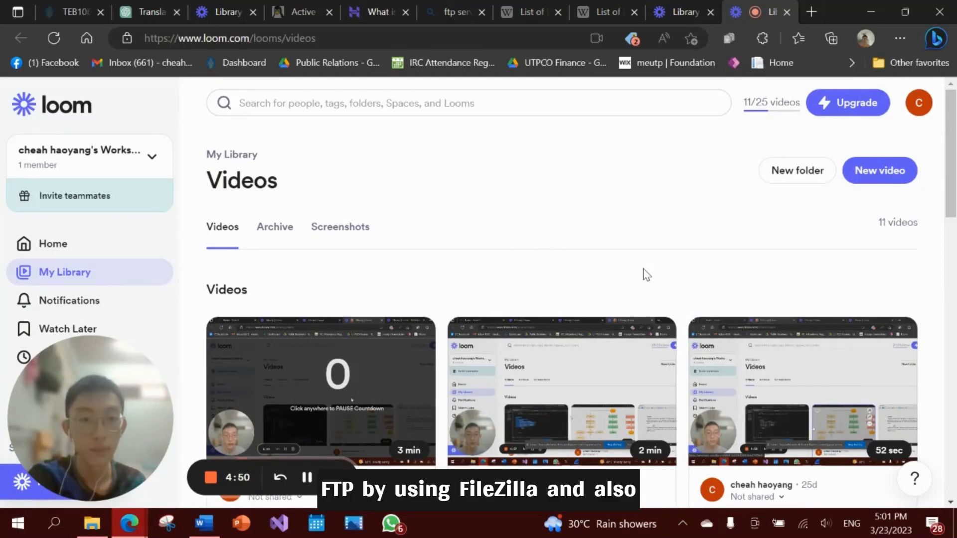
# - Minimise the browser showing the Loom library to reveal the Windows desktop
pyautogui.moveTo(907, 441)
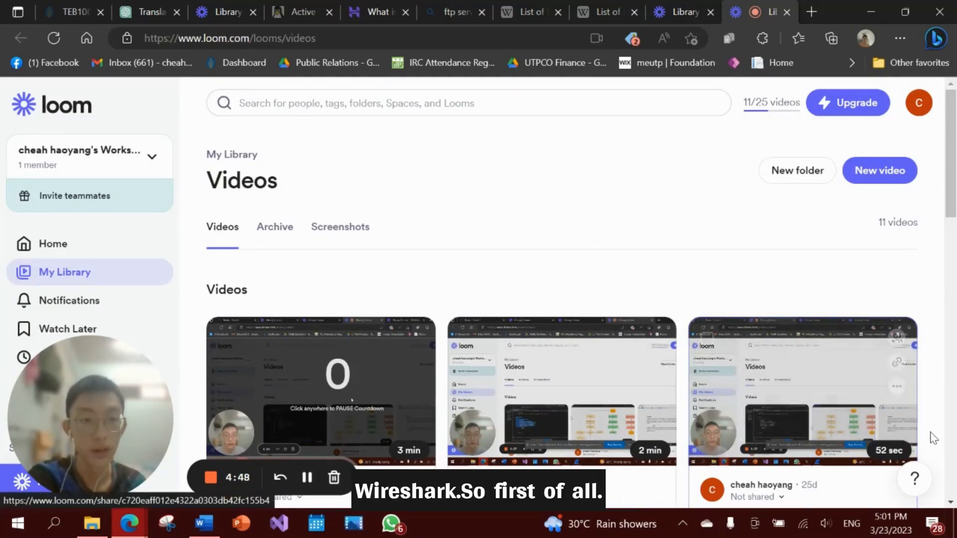
pyautogui.press('super+d')
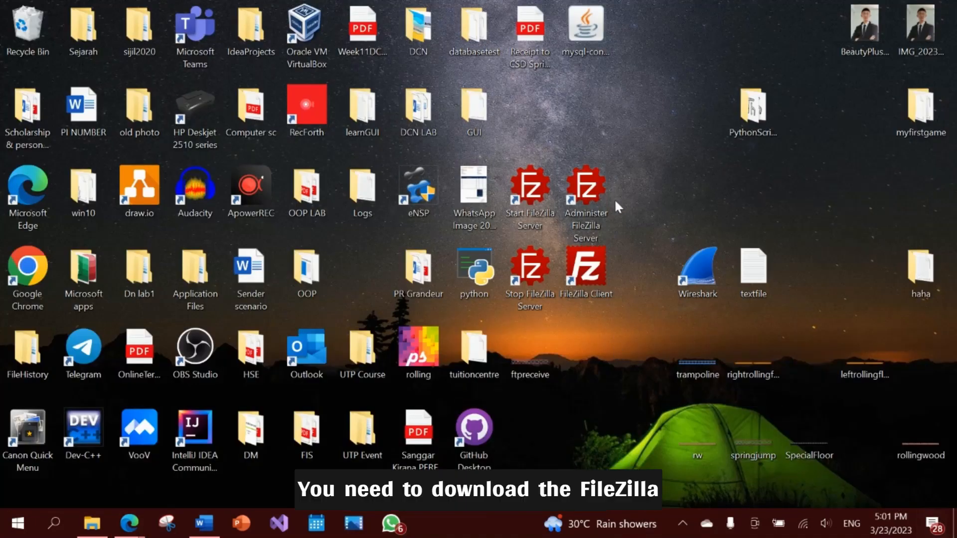
# - Rearrange the desktop shortcuts and launch the Administer FileZilla Server shortcut
pyautogui.click(596, 219)
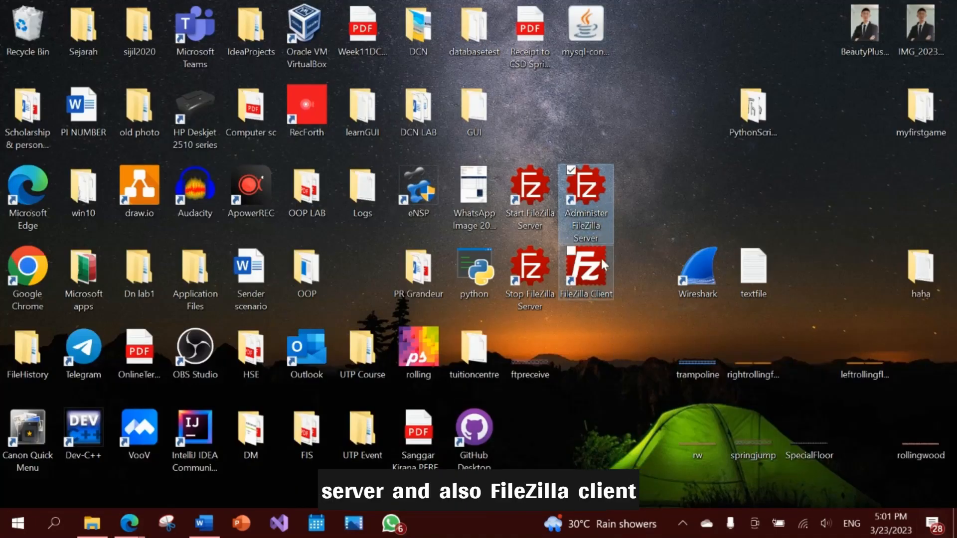
pyautogui.click(603, 271)
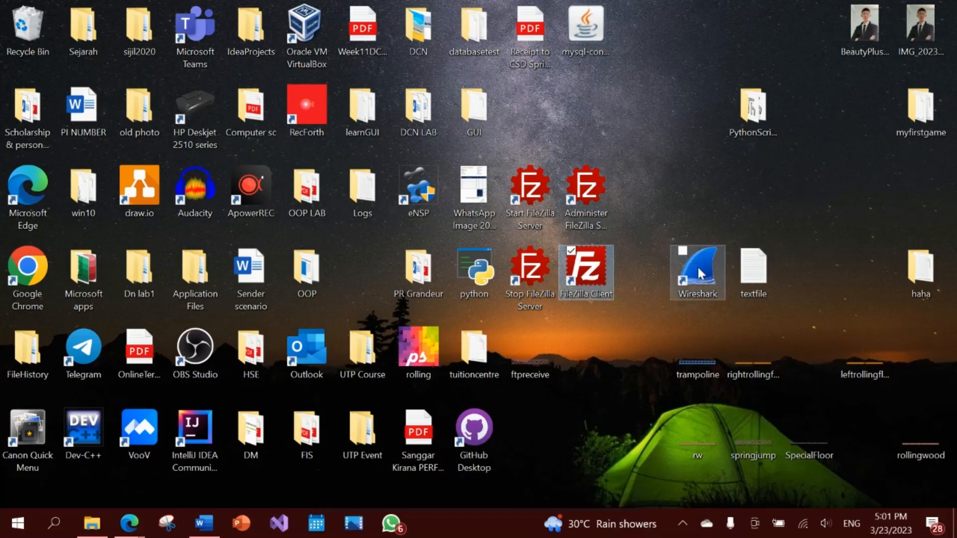
pyautogui.moveTo(698, 265); pyautogui.dragTo(674, 210)
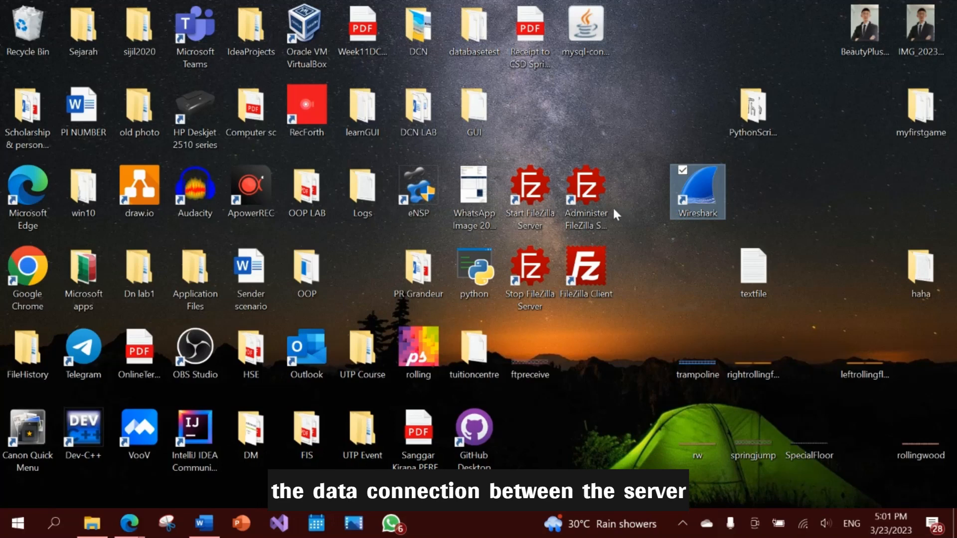
pyautogui.click(599, 206)
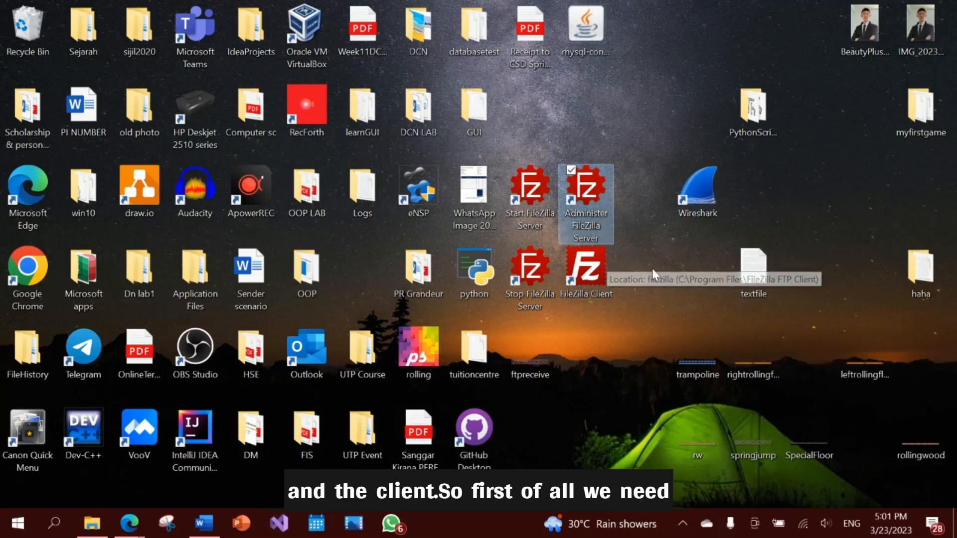
pyautogui.doubleClick(587, 199)
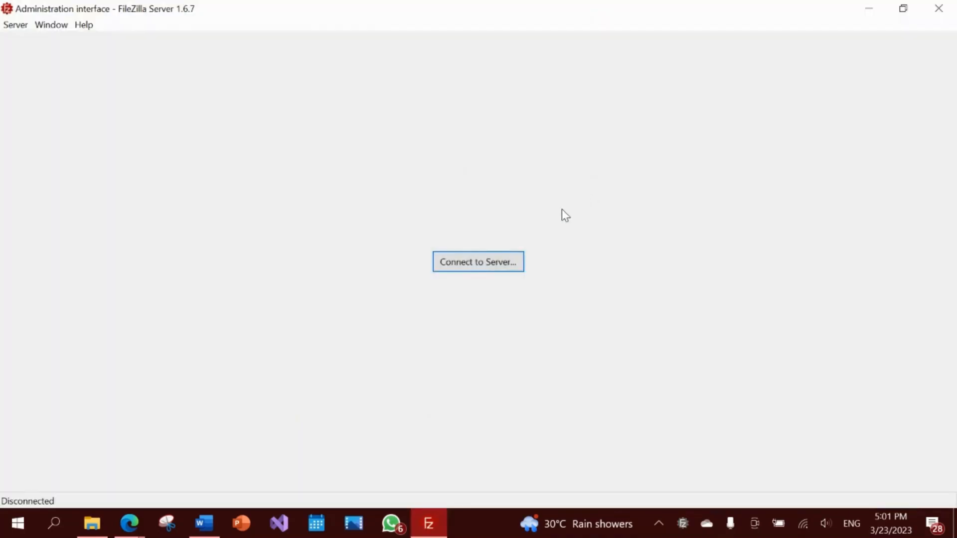
# - Connect the admin interface to host 127.0.0.1, port 14148, using the saved password
pyautogui.click(505, 264)
pyautogui.click(436, 207)
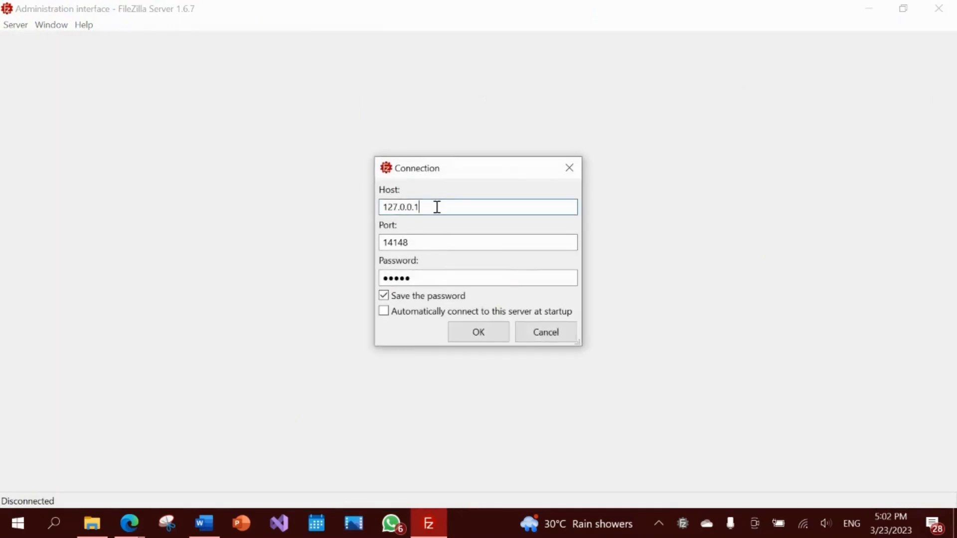
pyautogui.moveTo(475, 172); pyautogui.dragTo(573, 169)
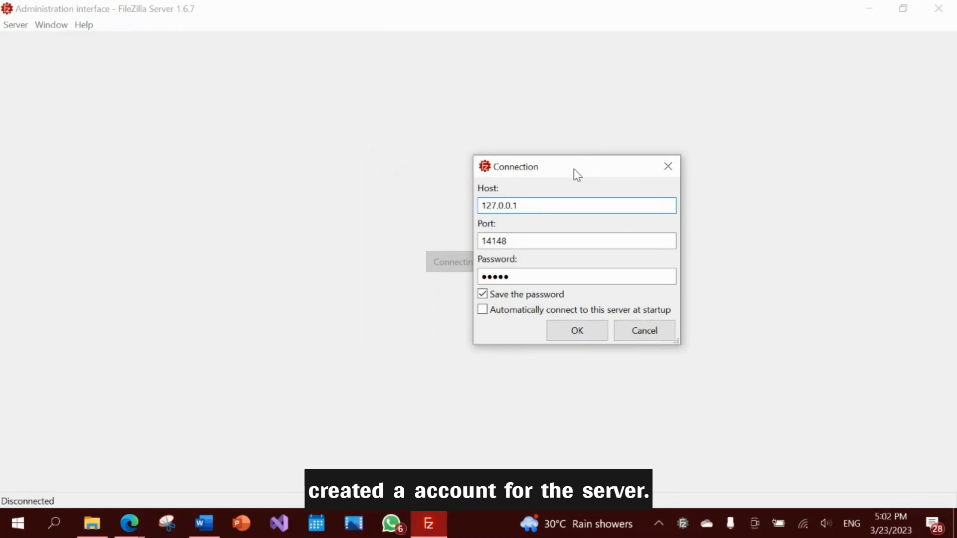
pyautogui.moveTo(573, 170); pyautogui.dragTo(595, 169)
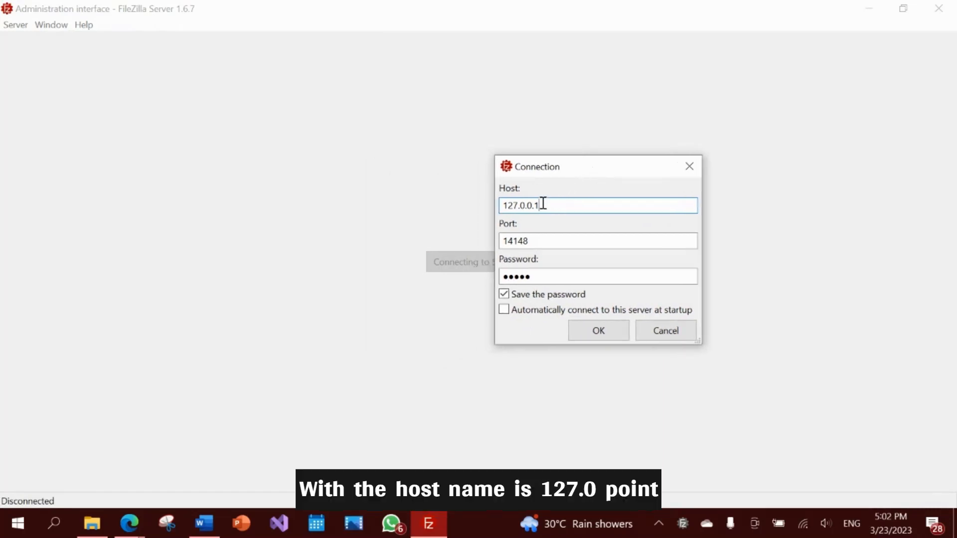
pyautogui.moveTo(542, 205); pyautogui.dragTo(503, 205)
pyautogui.click(529, 241)
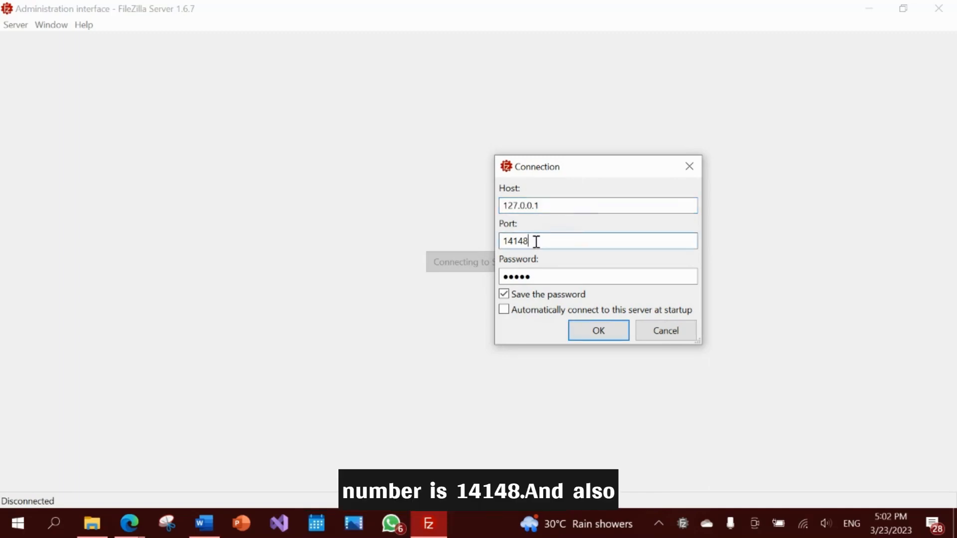
pyautogui.doubleClick(547, 274)
pyautogui.click(546, 275)
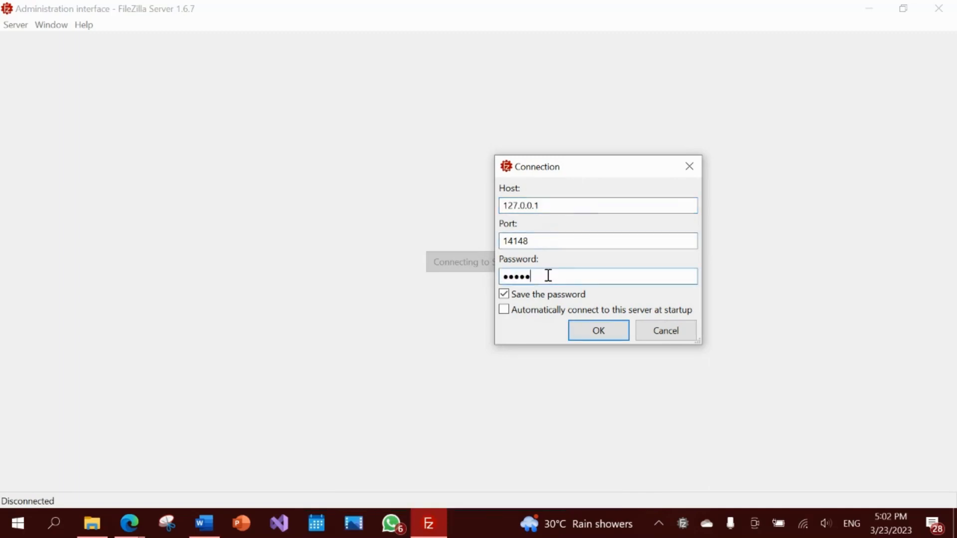
pyautogui.click(611, 333)
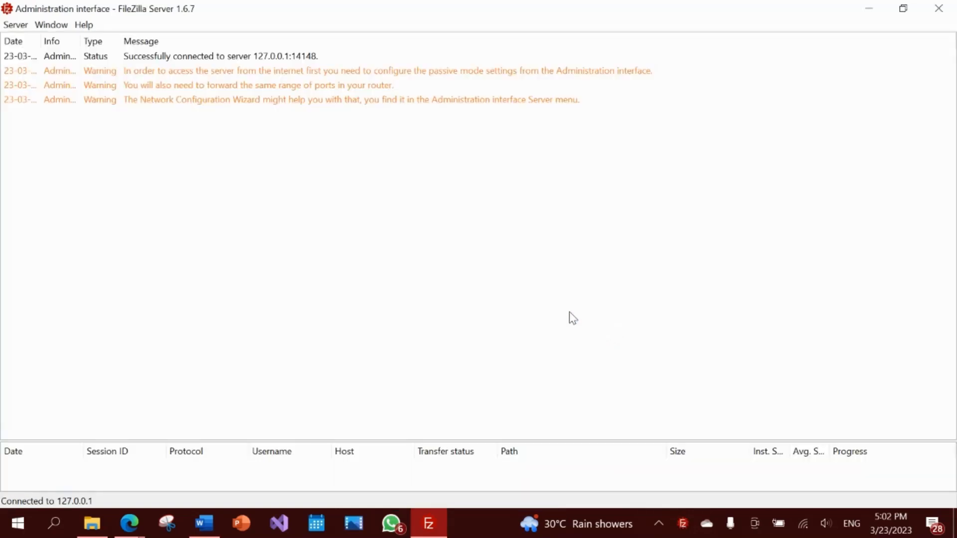
# - Open Server > Configure to show the settings listing the two port 21 listeners
pyautogui.click(148, 60)
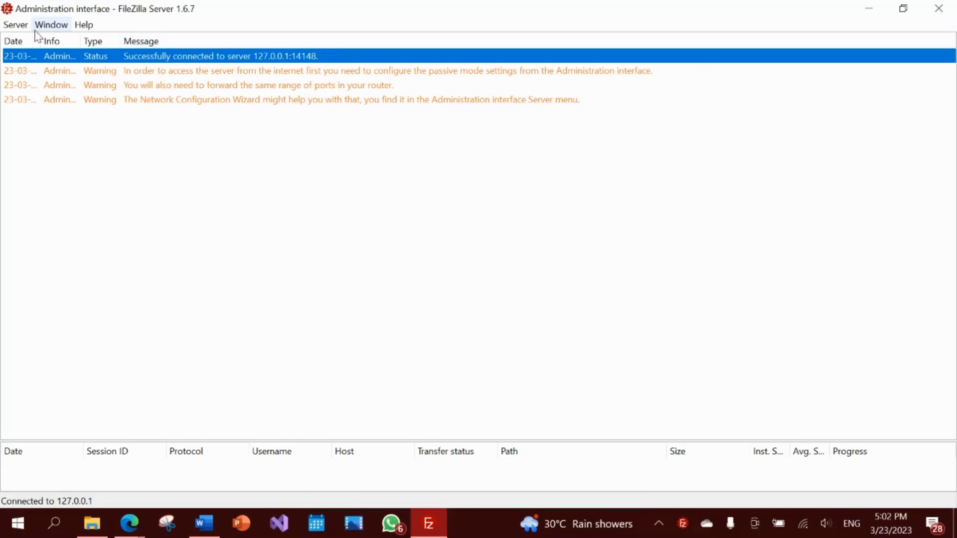
pyautogui.click(15, 25)
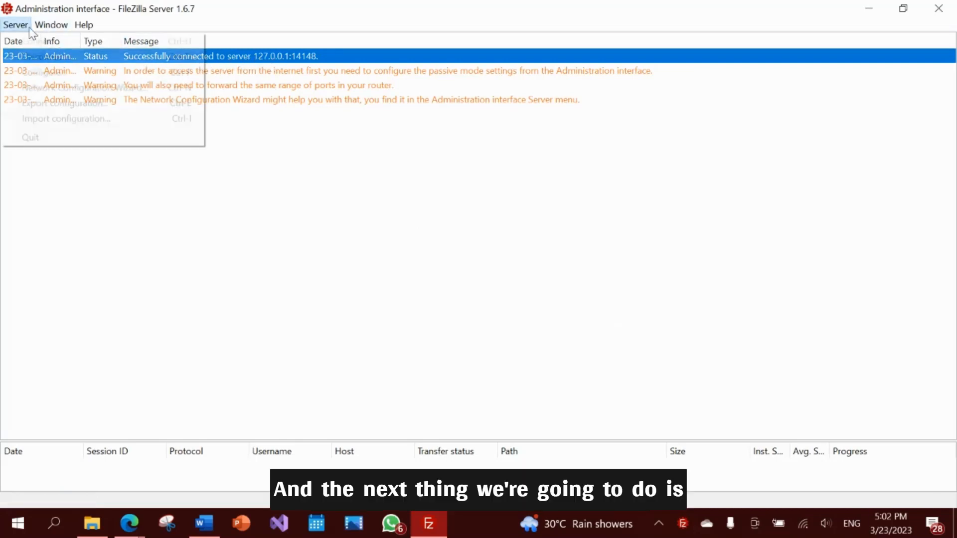
pyautogui.click(62, 73)
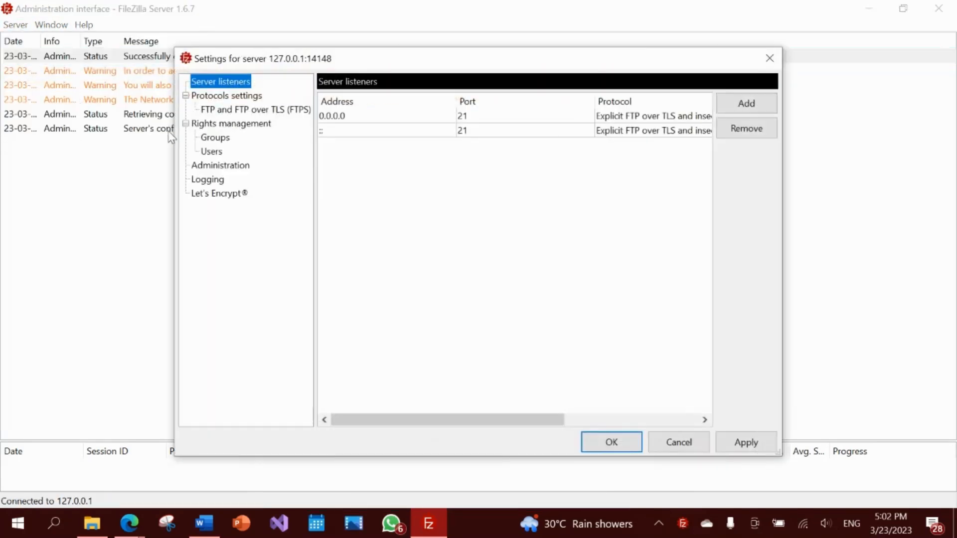
# - In Users, dismiss the native paths warning, select the user and inspect its / mount native path
pyautogui.click(220, 151)
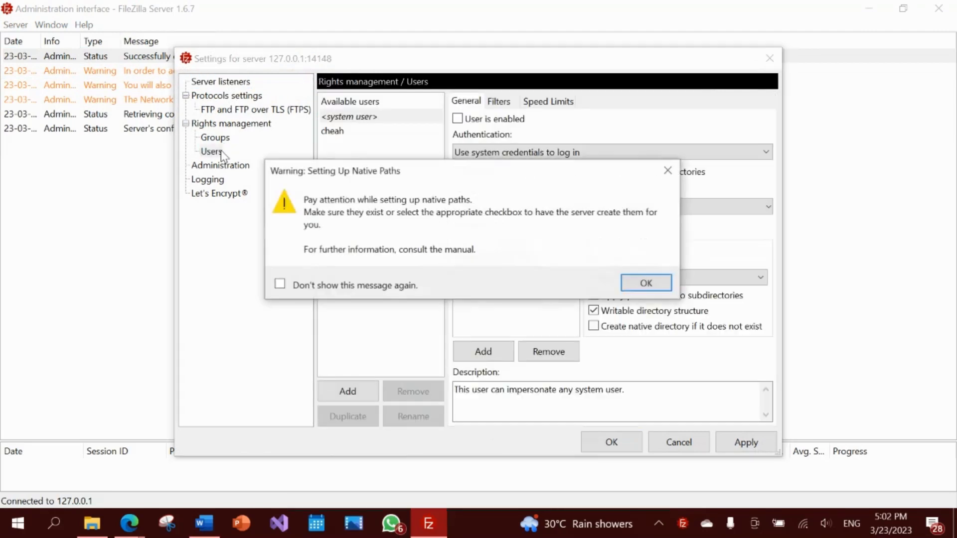
pyautogui.click(646, 283)
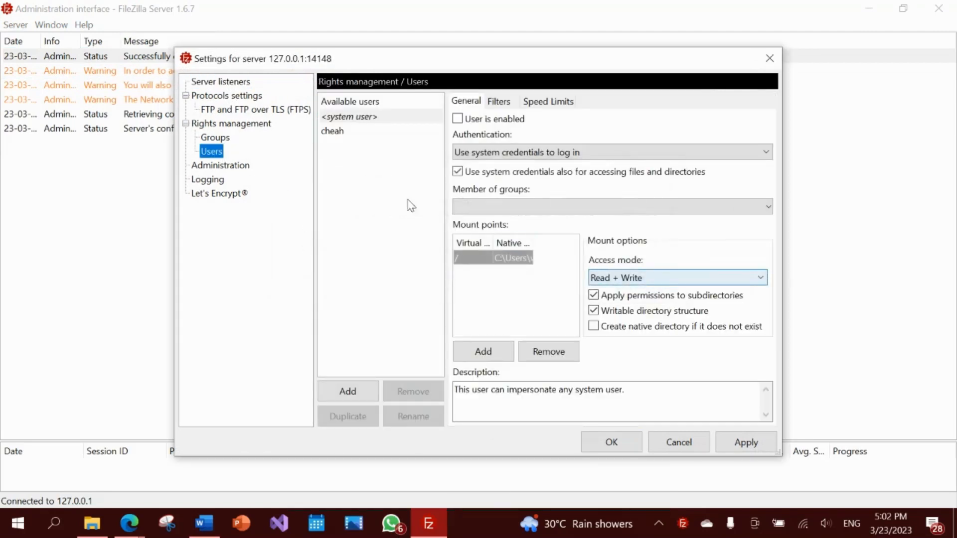
pyautogui.click(378, 136)
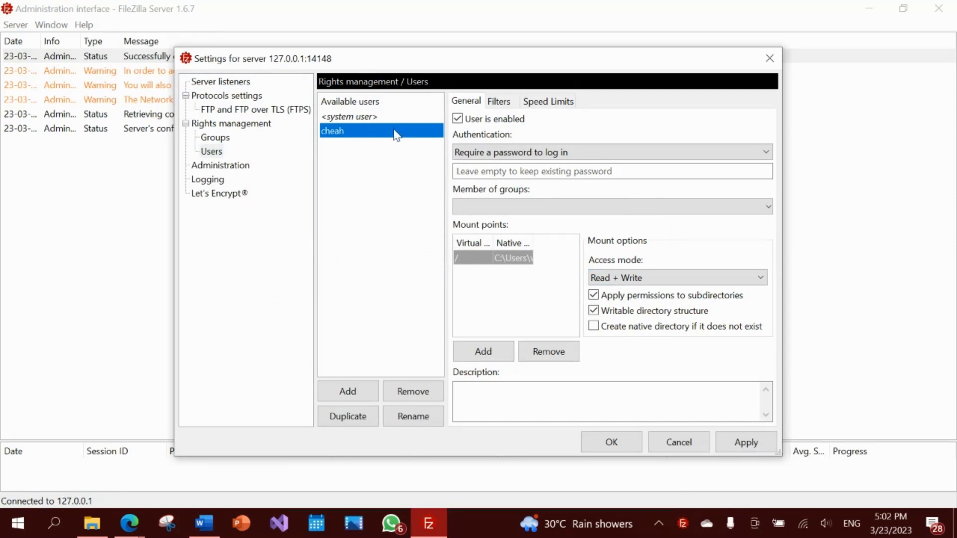
pyautogui.click(349, 133)
pyautogui.click(504, 259)
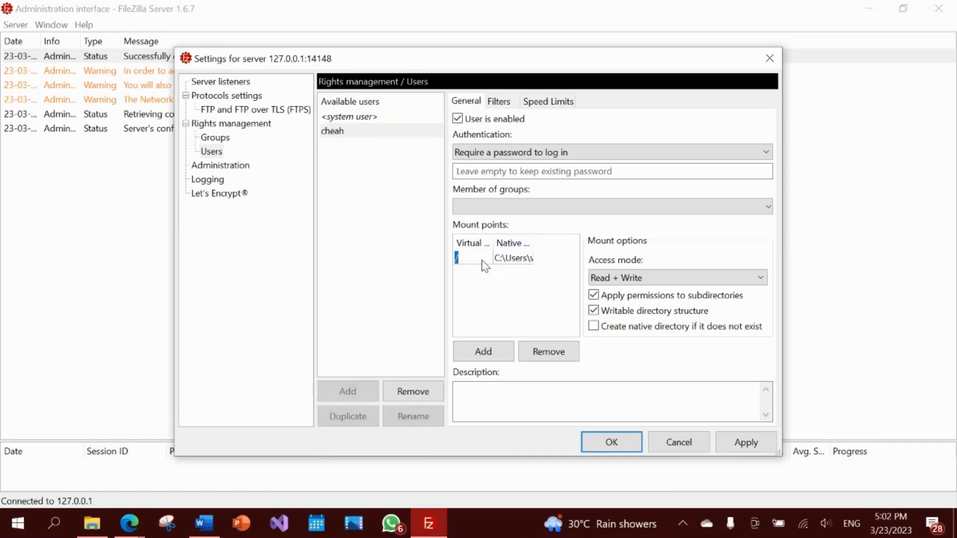
pyautogui.click(512, 262)
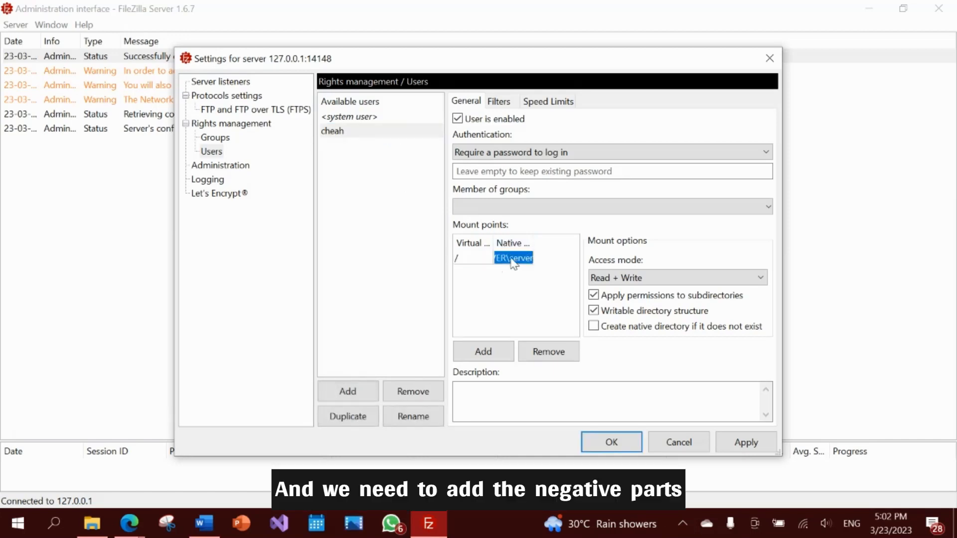
pyautogui.doubleClick(517, 263)
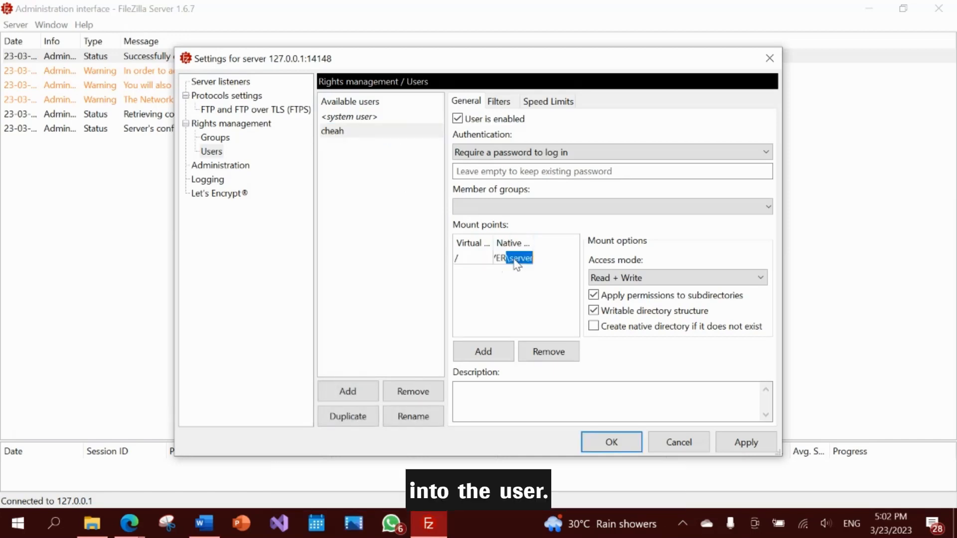
pyautogui.moveTo(513, 264); pyautogui.dragTo(478, 296)
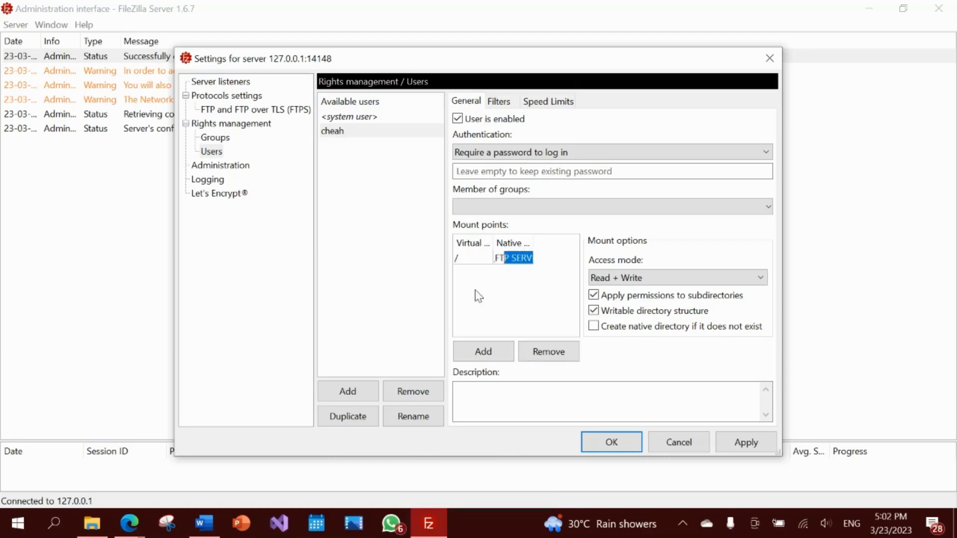
pyautogui.click(505, 262)
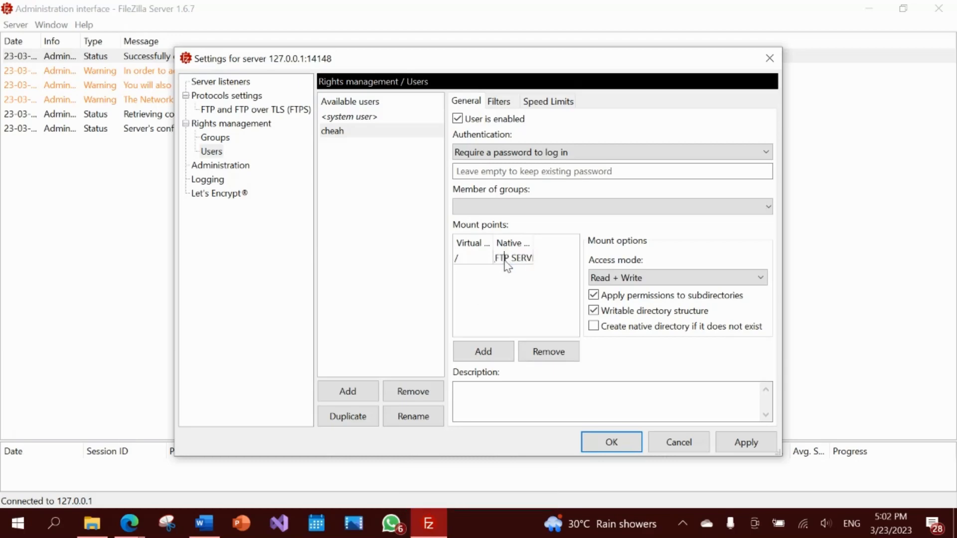
# - Copy the FTP SERVER folder's full path from its Properties Security tab and return to FileZilla Server
pyautogui.click(91, 527)
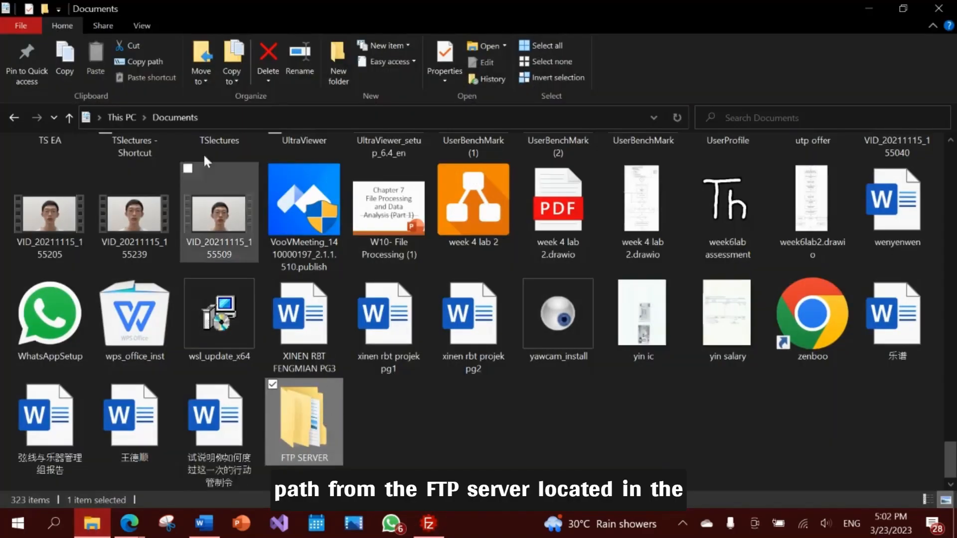
pyautogui.rightClick(323, 405)
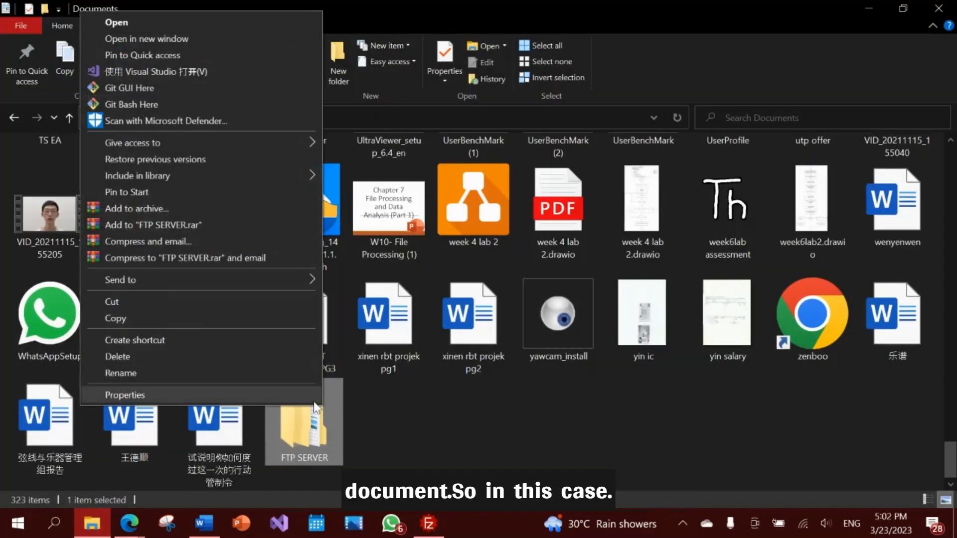
pyautogui.click(275, 389)
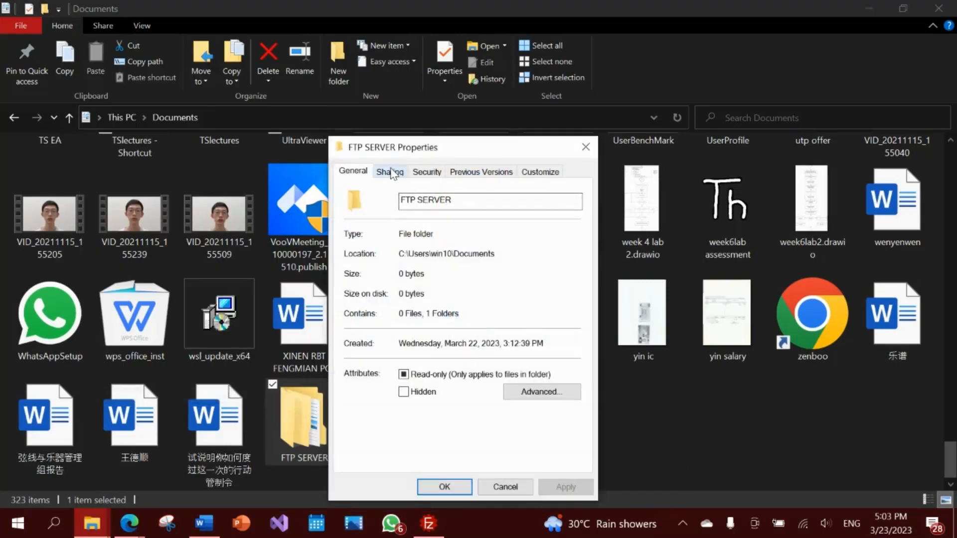
pyautogui.click(426, 171)
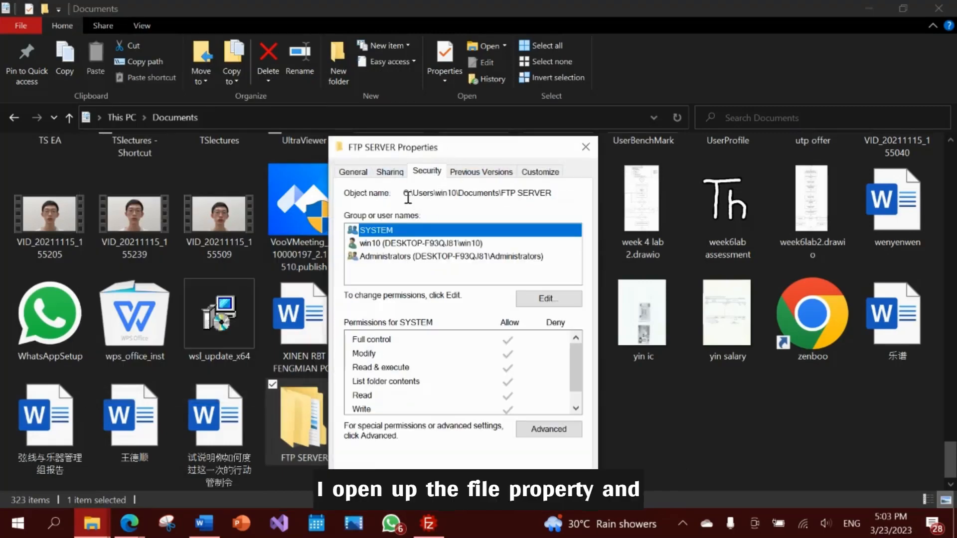
pyautogui.moveTo(405, 193); pyautogui.dragTo(552, 198)
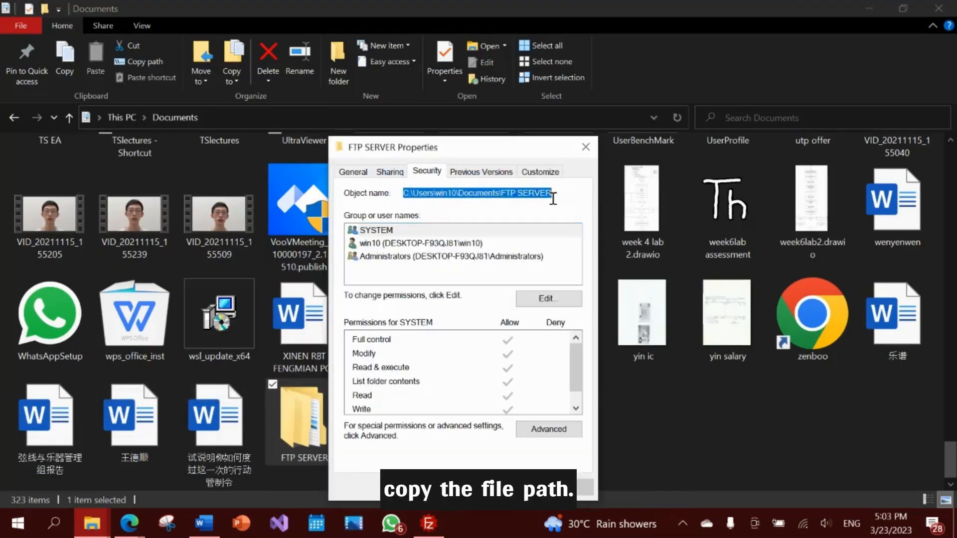
pyautogui.hotkey('alt', 'Tab')
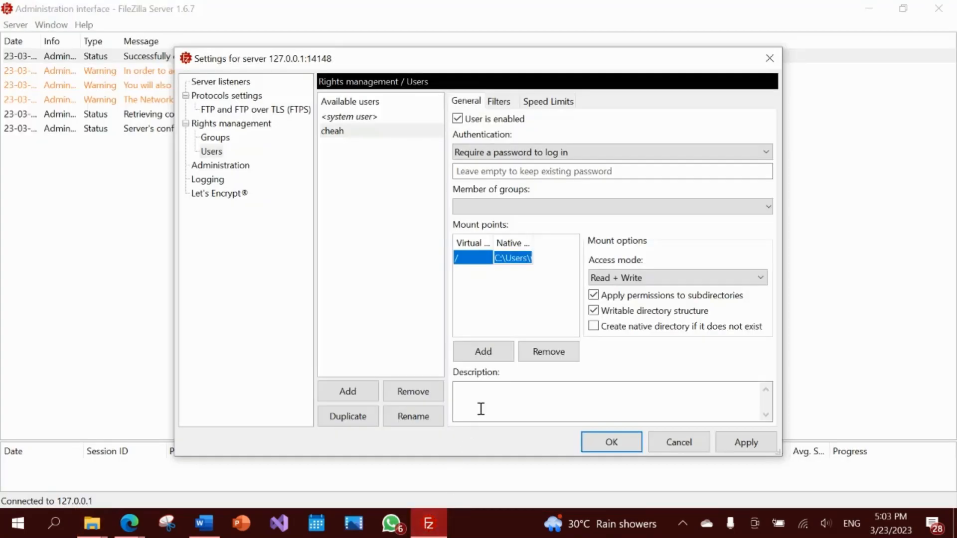
# - Replace the / mount point's native path with the copied FTP SERVER folder path
pyautogui.click(525, 258)
pyautogui.moveTo(527, 263); pyautogui.dragTo(545, 282)
pyautogui.click(537, 285)
# - Keep password-required login and Read + Write access, then apply and save the user settings
pyautogui.click(559, 157)
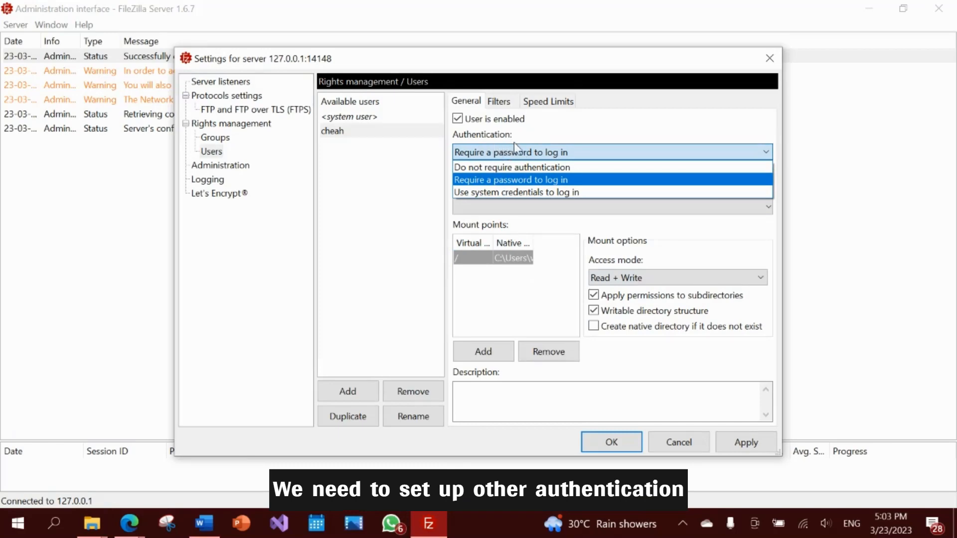
pyautogui.click(519, 181)
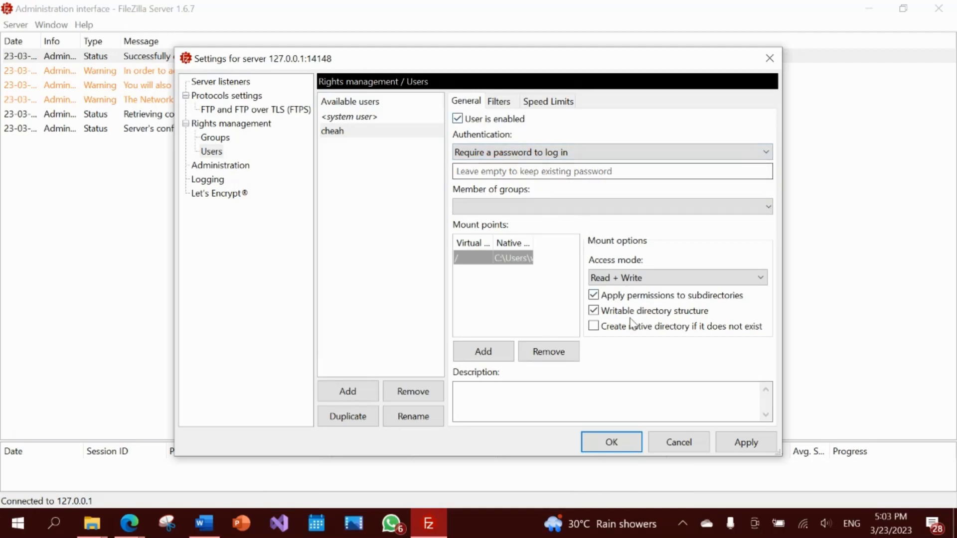
pyautogui.click(643, 280)
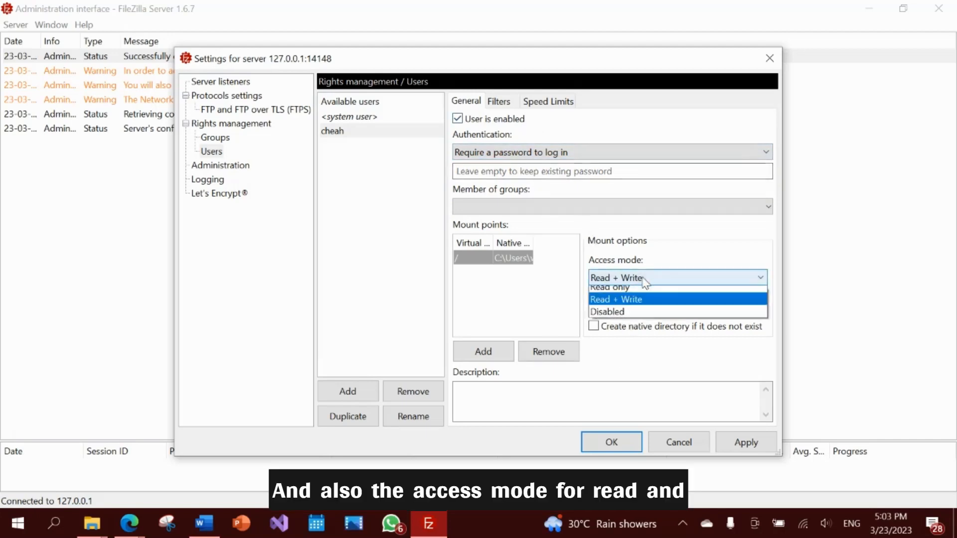
pyautogui.click(633, 305)
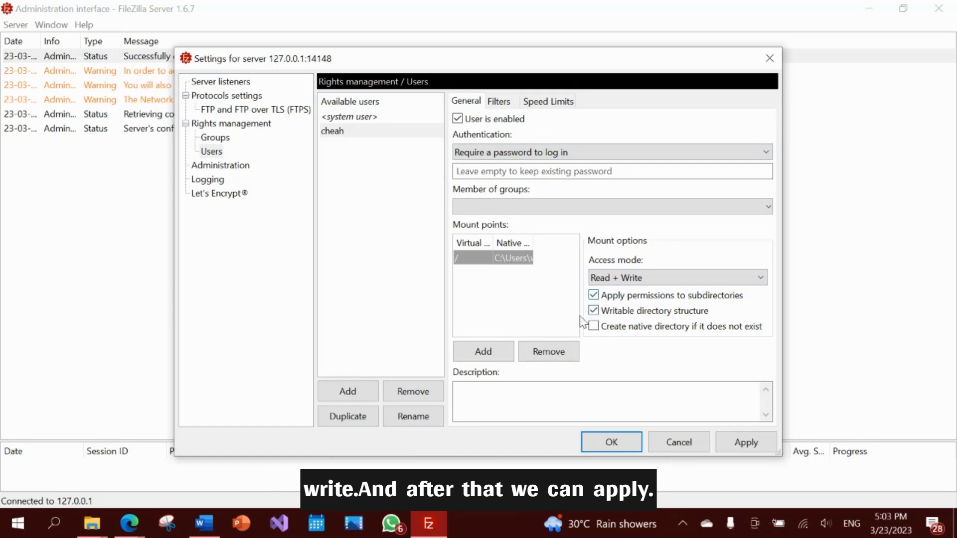
pyautogui.click(735, 445)
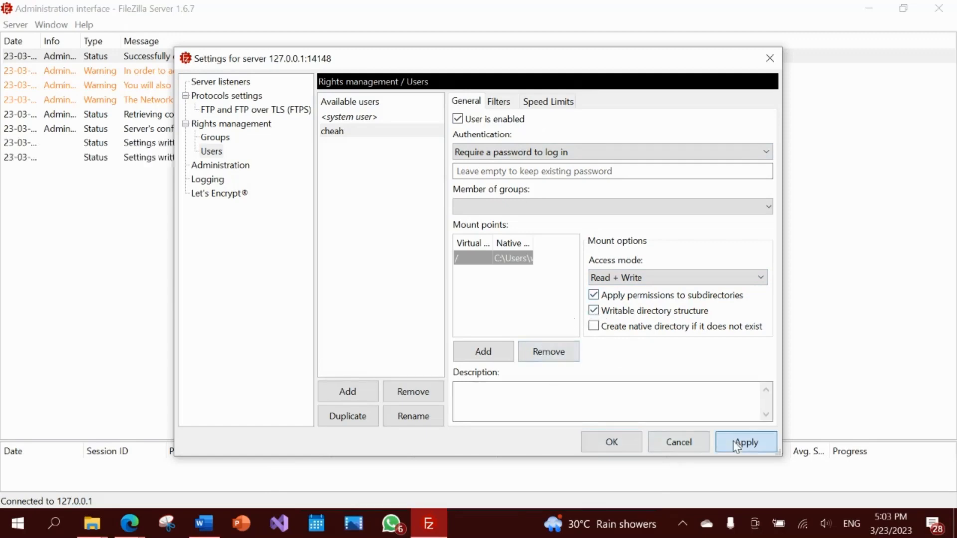
pyautogui.click(600, 449)
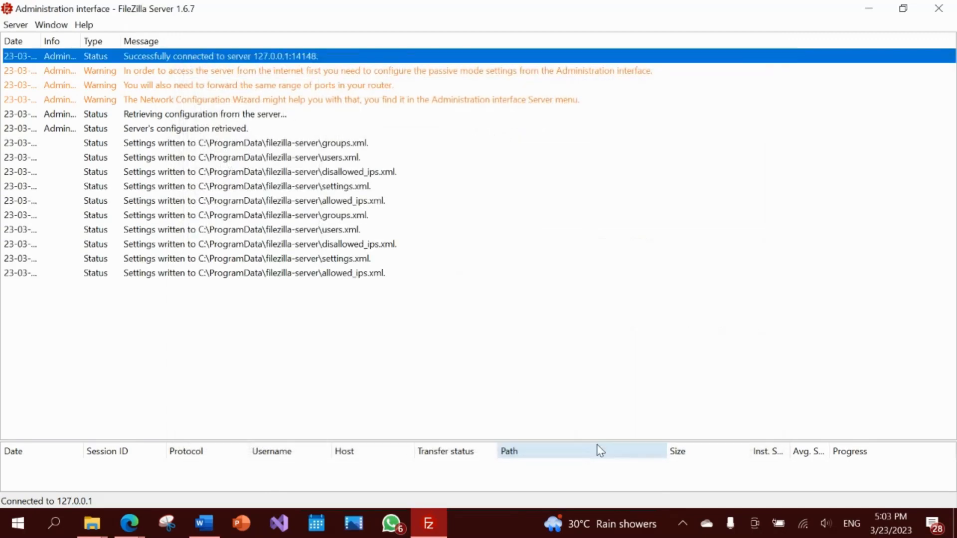
# - Close the FileZilla Server admin window and move the Wireshark shortcut beside textfile
pyautogui.click(938, 9)
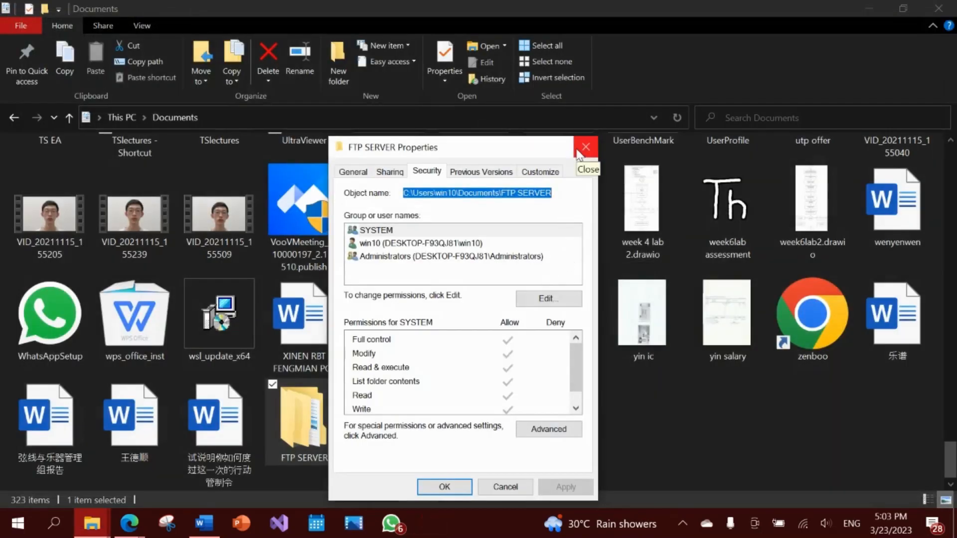
pyautogui.moveTo(136, 527)
pyautogui.click(215, 486)
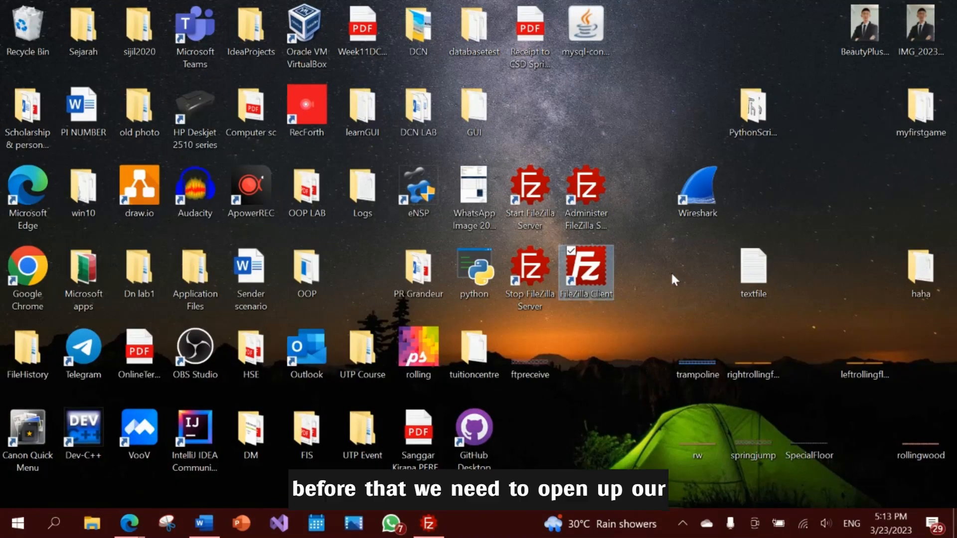
pyautogui.moveTo(688, 215); pyautogui.dragTo(683, 280)
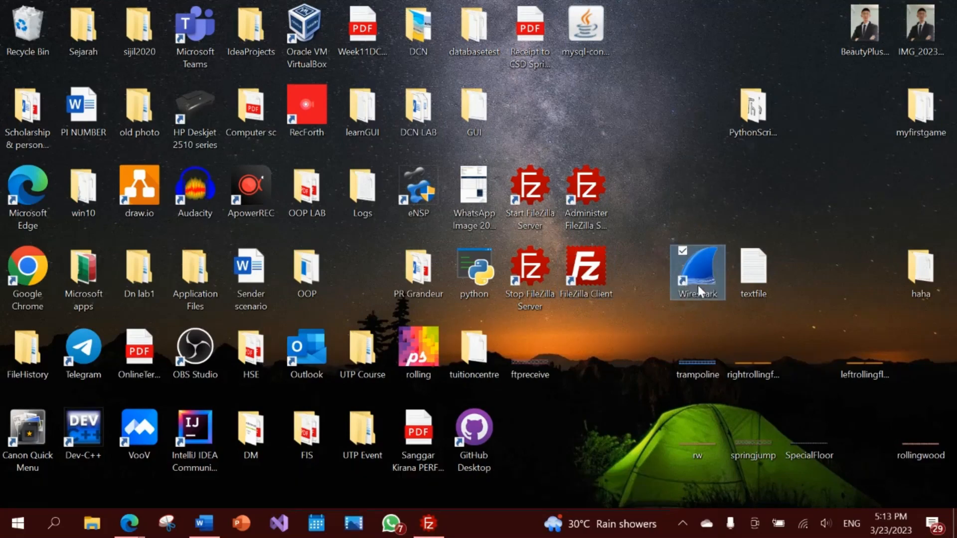
# - Start a Wireshark capture on 'Adapter for loopback traffic capture', then show the desktop
pyautogui.doubleClick(692, 276)
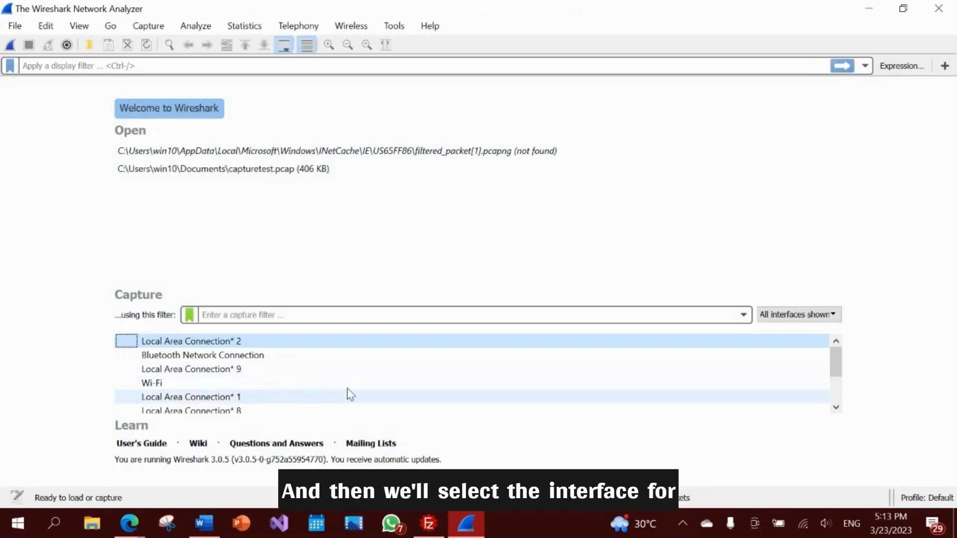
pyautogui.scroll(-2, 372, 383)
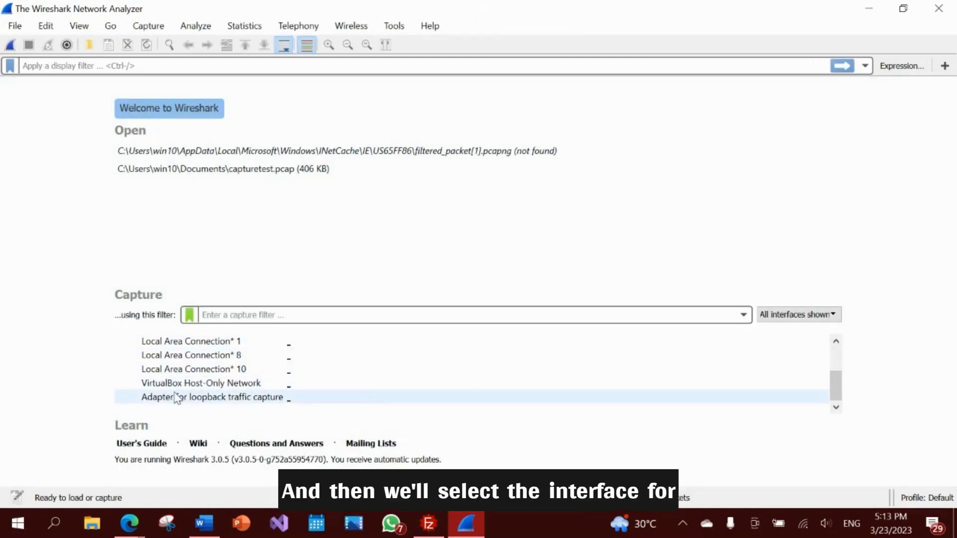
pyautogui.doubleClick(241, 398)
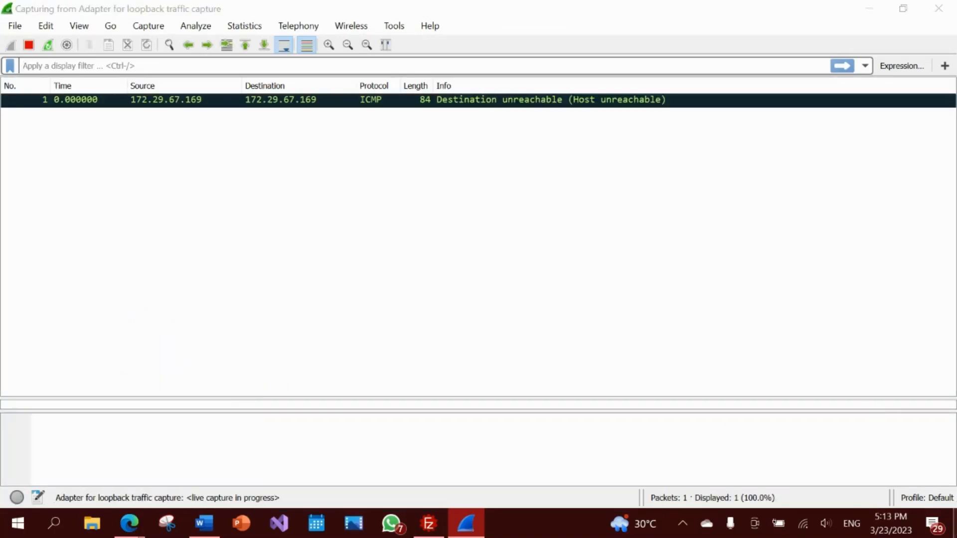
pyautogui.press('super+d')
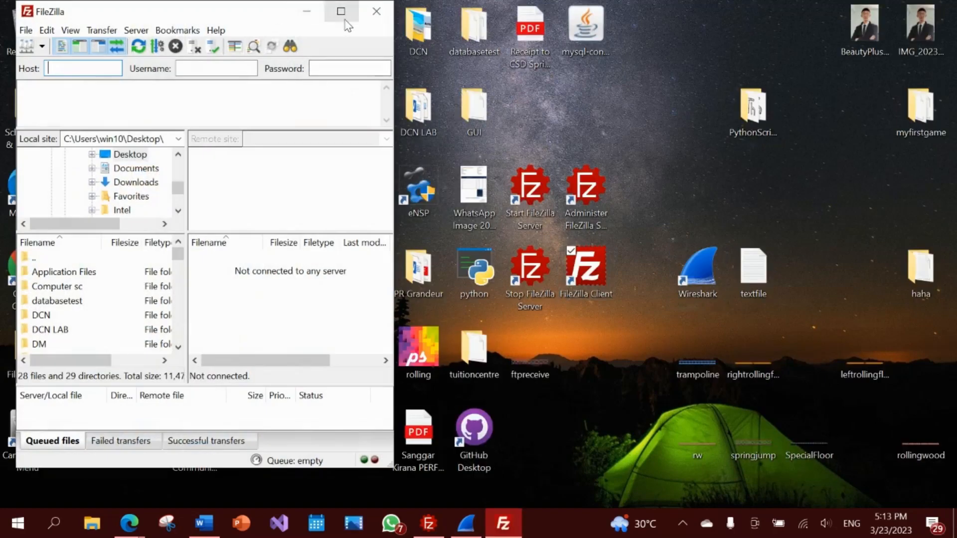
# - Maximise FileZilla and create a new named Site Manager entry using the FTP protocol
pyautogui.click(342, 14)
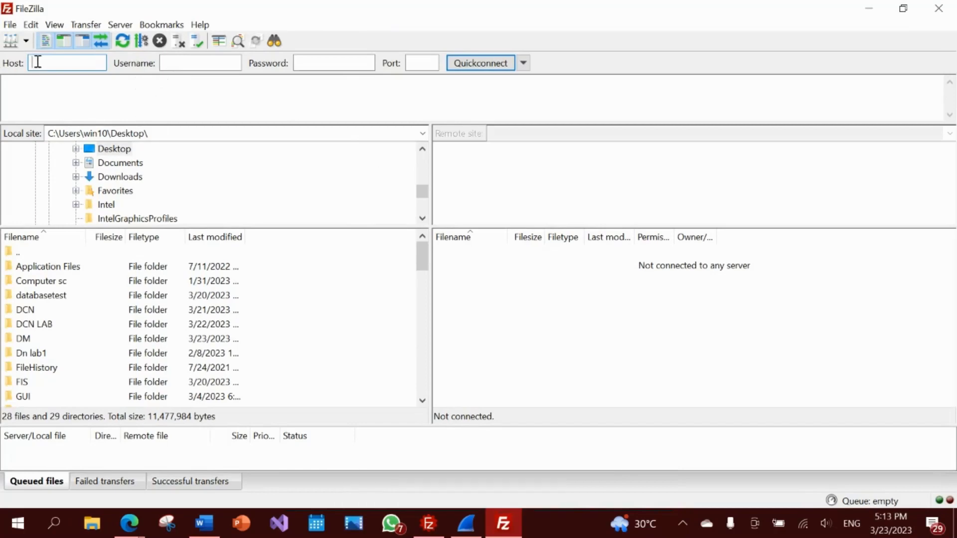
pyautogui.click(15, 42)
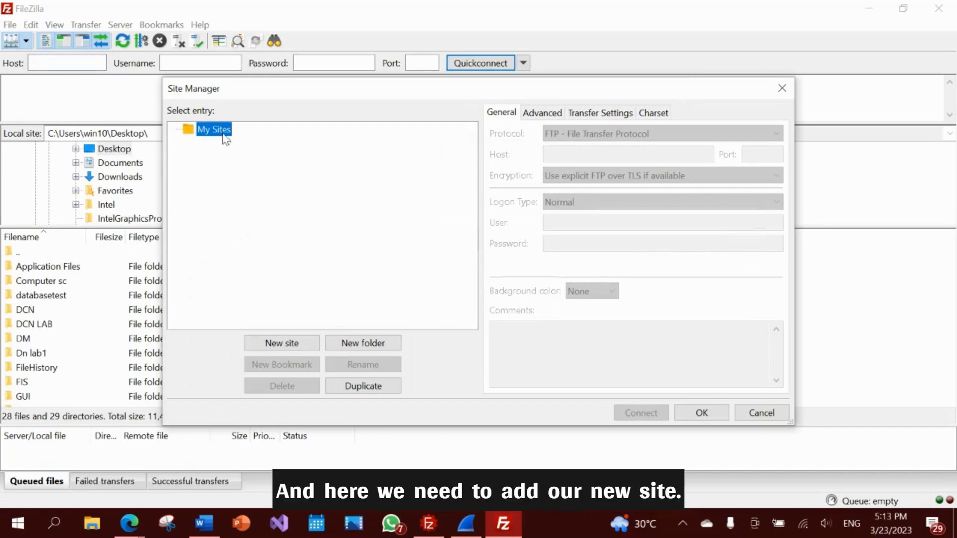
pyautogui.click(302, 348)
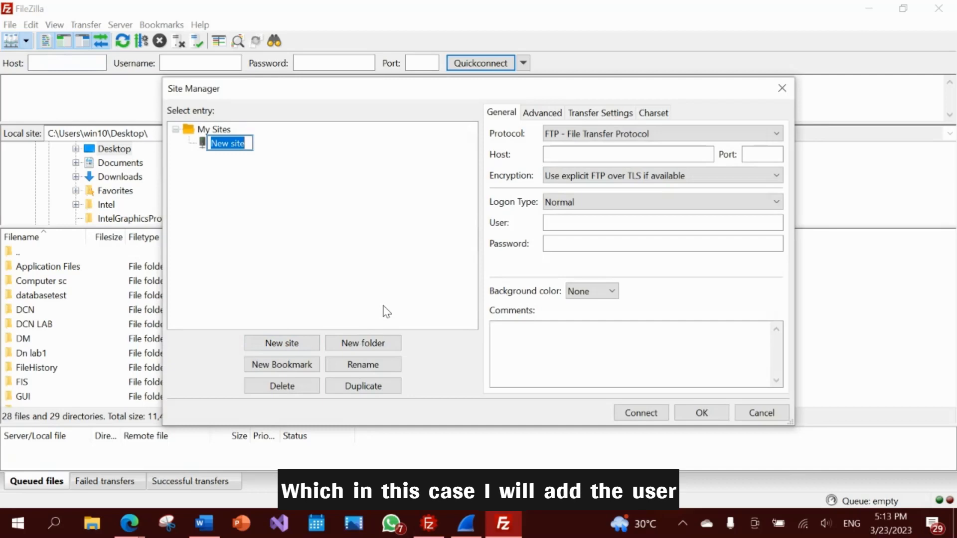
pyautogui.write('cheah')
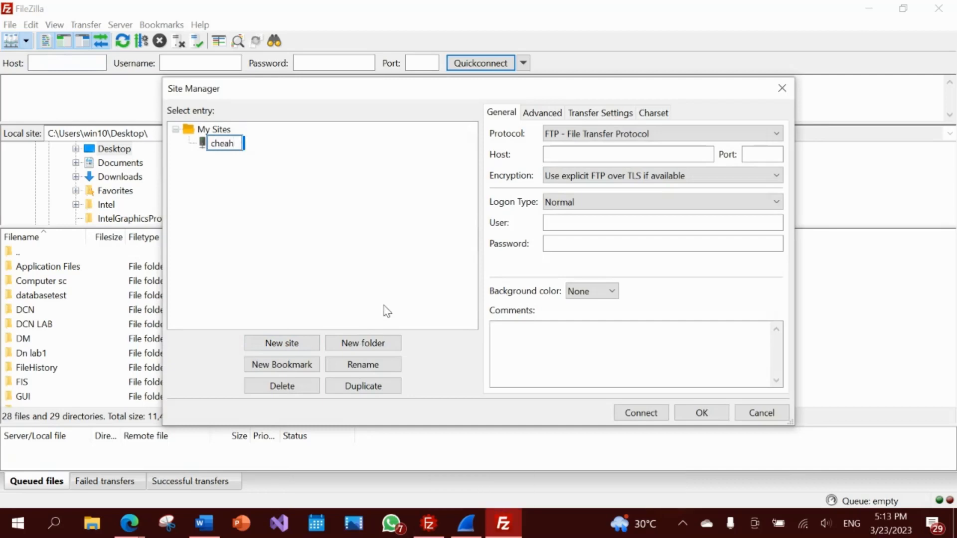
pyautogui.click(613, 138)
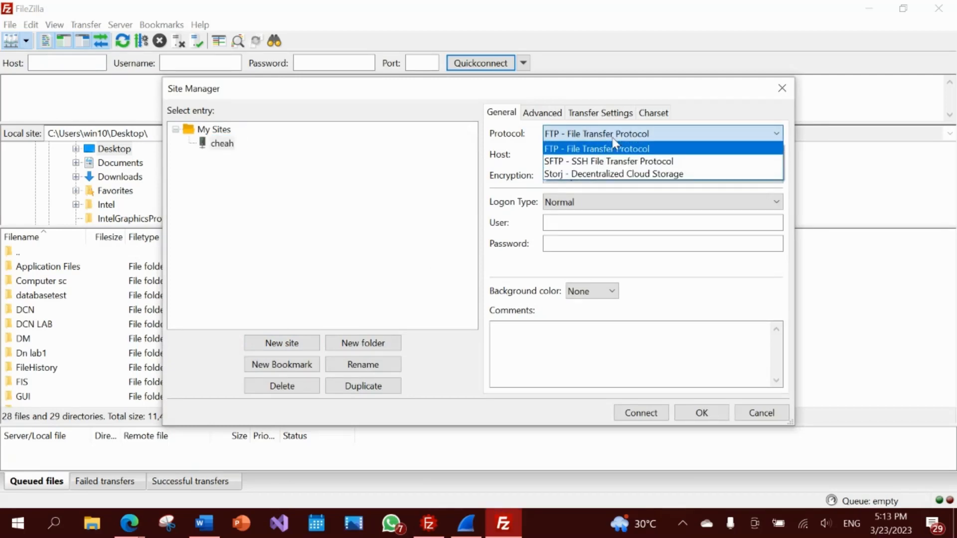
pyautogui.click(613, 148)
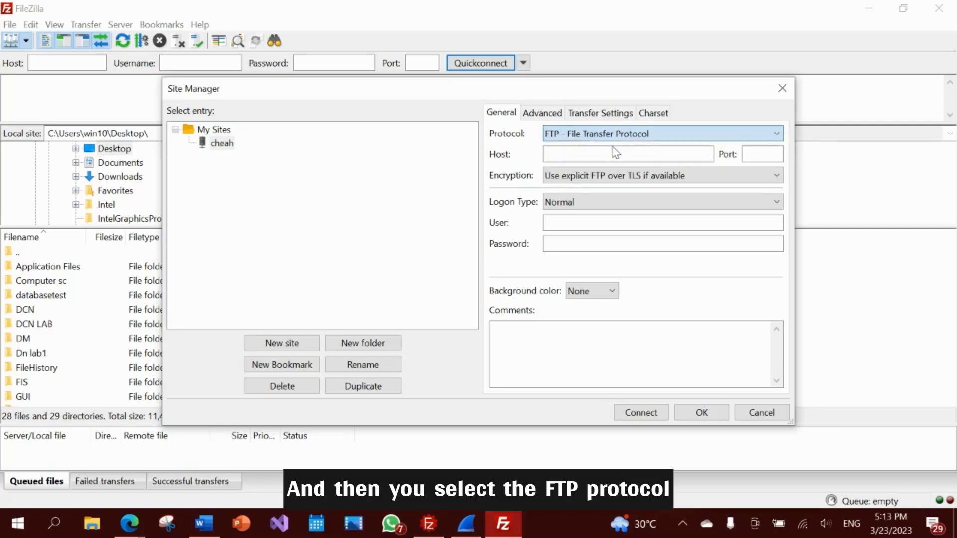
# - Set the site's host to 127.0.0.1, port 21, with 'Only use plain FTP' encryption
pyautogui.click(613, 154)
pyautogui.write('127')
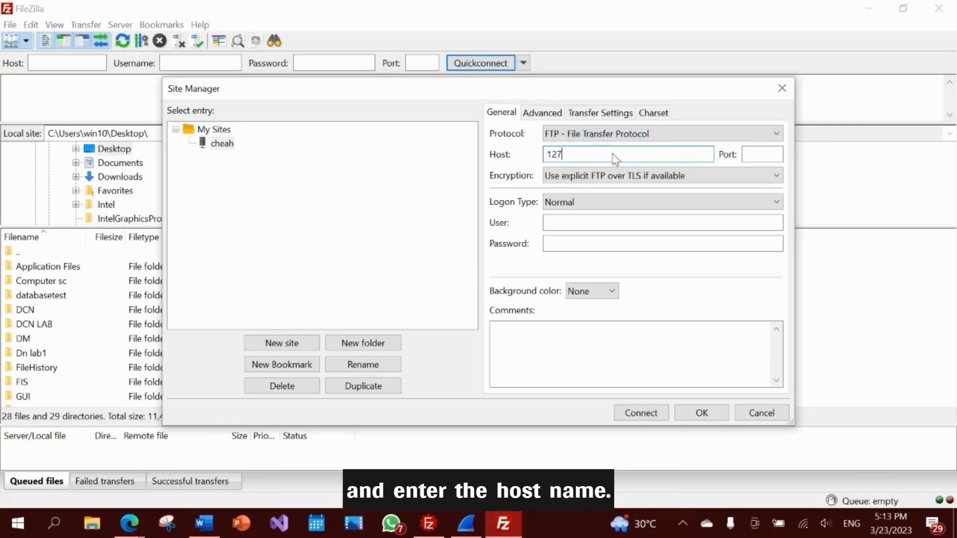
pyautogui.write('.0.0.1')
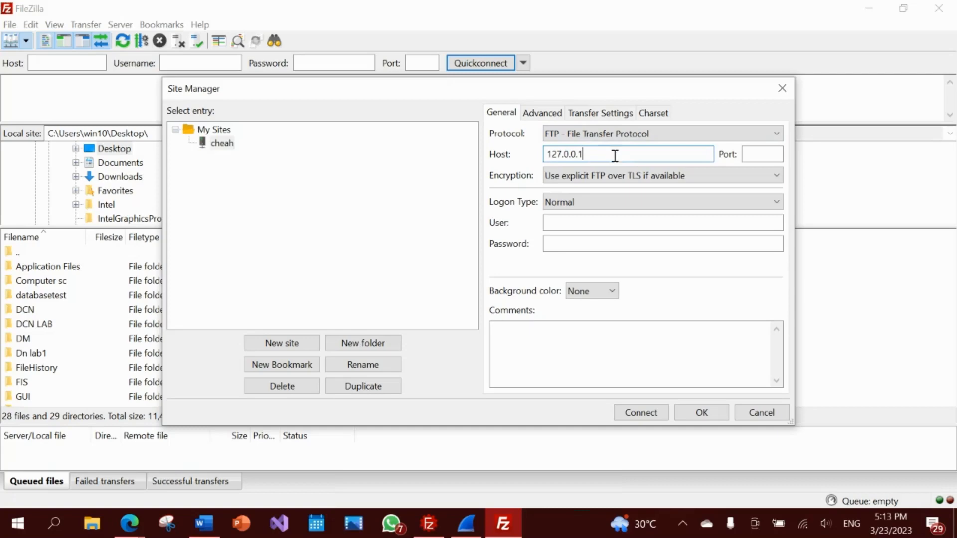
pyautogui.click(743, 157)
pyautogui.write('21')
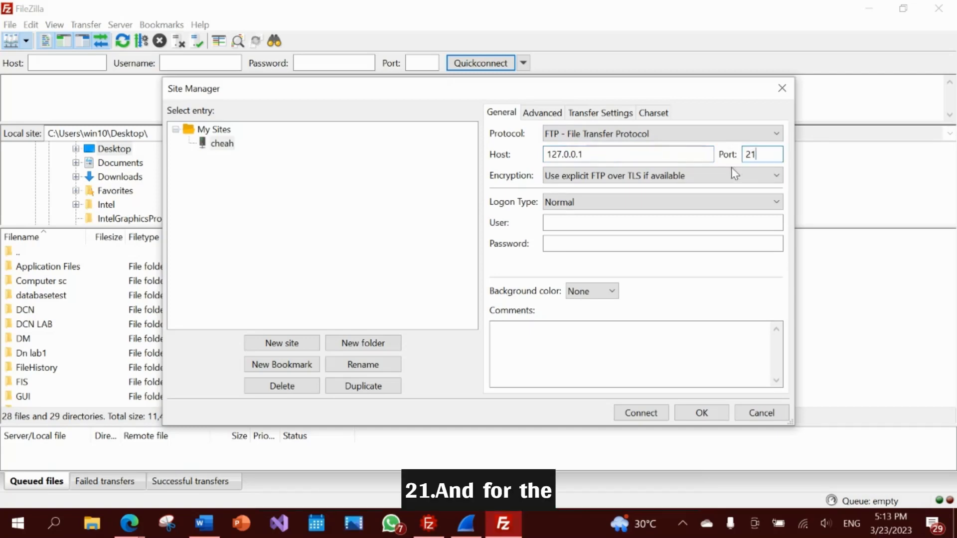
pyautogui.click(724, 177)
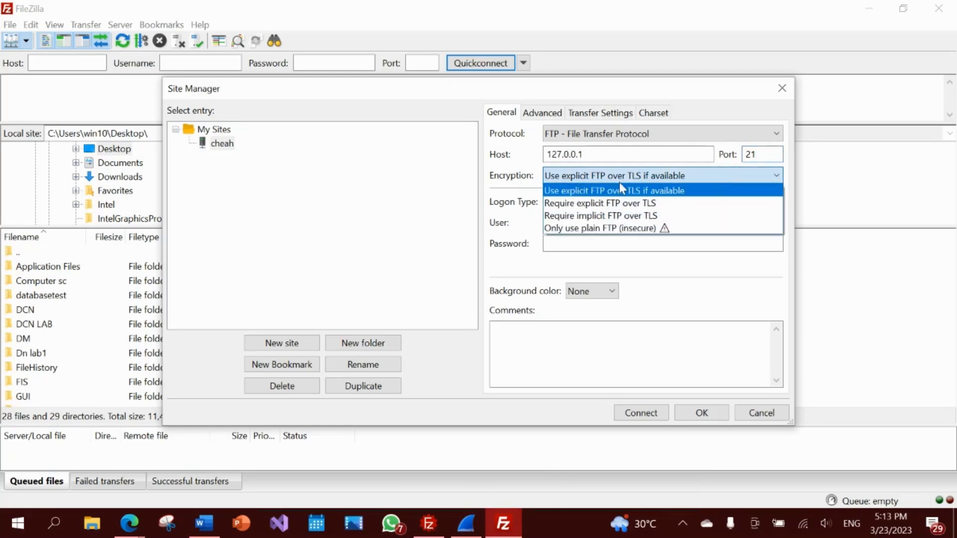
pyautogui.click(605, 229)
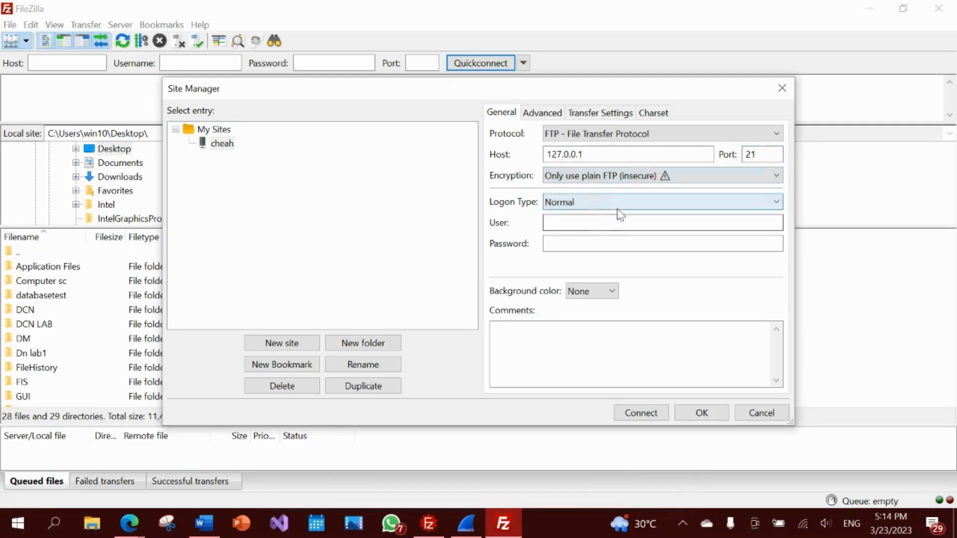
# - Enter the user's login name and password, then connect to the new site
pyautogui.click(614, 225)
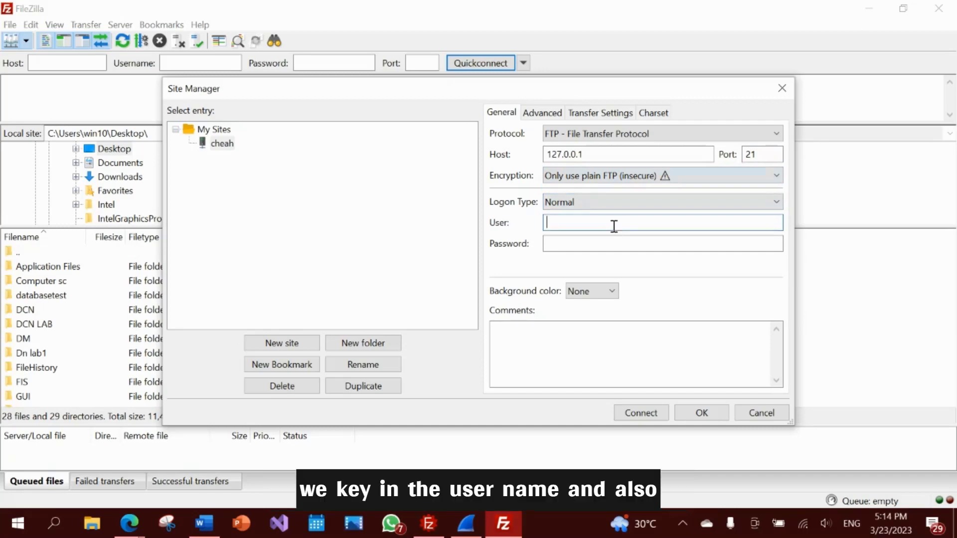
pyautogui.write('cheah')
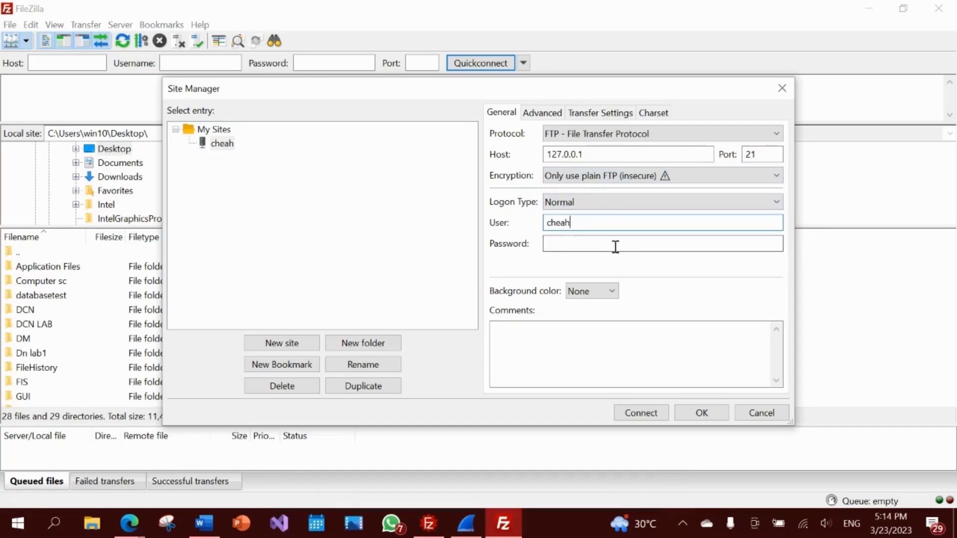
pyautogui.click(615, 247)
pyautogui.write('12345')
pyautogui.click(642, 414)
pyautogui.click(530, 319)
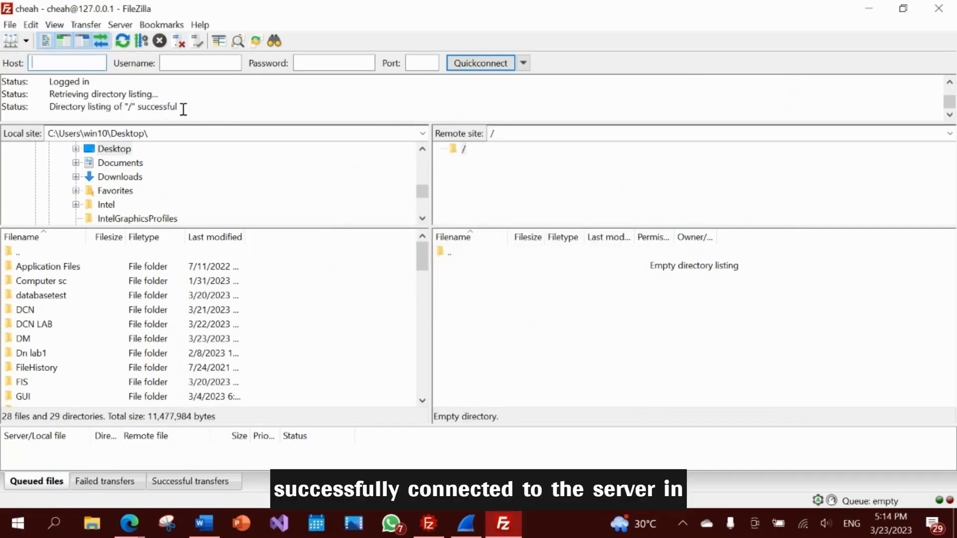
pyautogui.moveTo(180, 108); pyautogui.dragTo(47, 110)
pyautogui.click(152, 116)
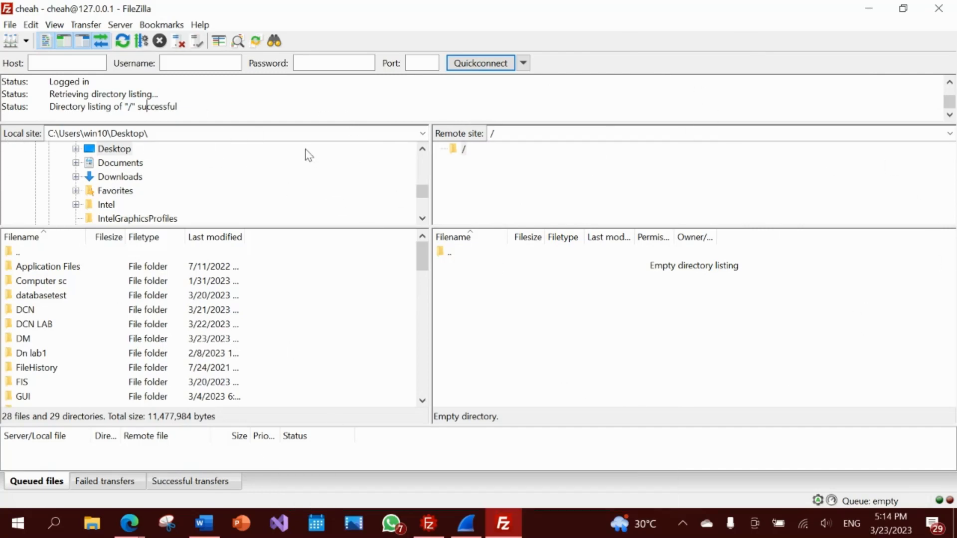
pyautogui.click(441, 524)
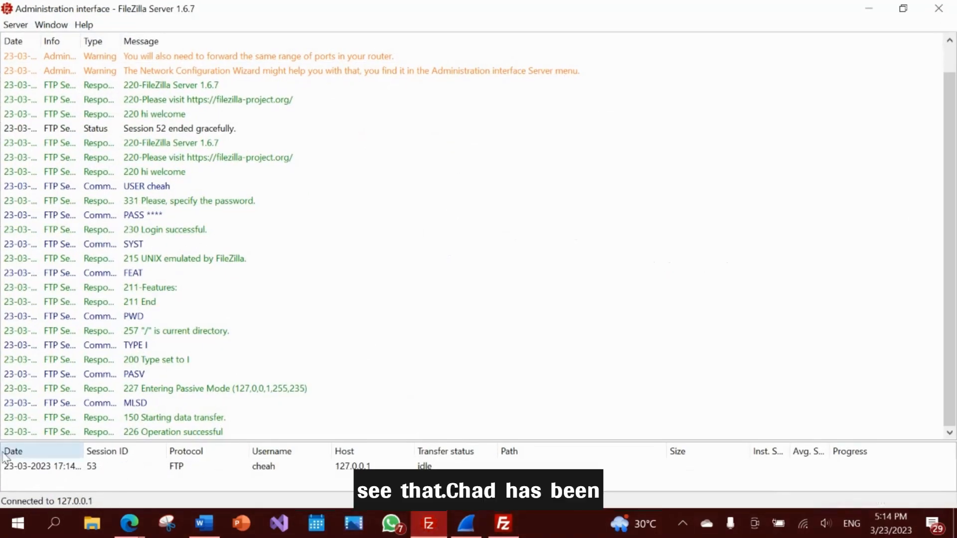
pyautogui.click(286, 470)
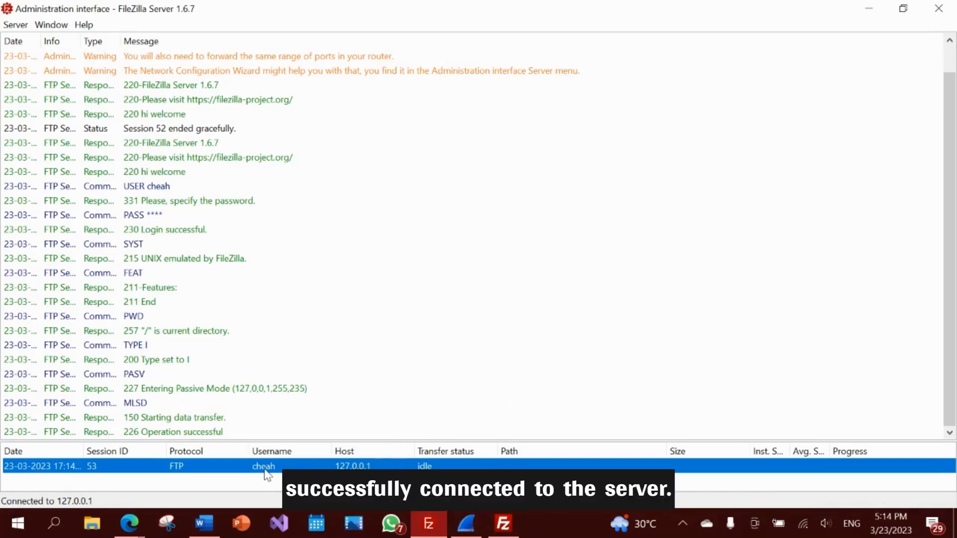
pyautogui.click(503, 523)
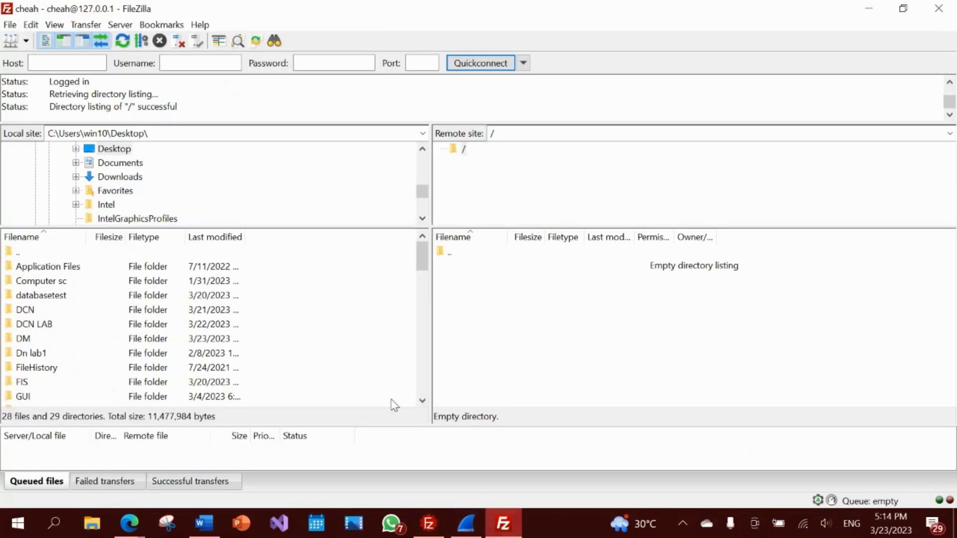
# - Drag textfile.txt (46 bytes) from the local Desktop list into the server's root directory
pyautogui.scroll(-15, 341, 343)
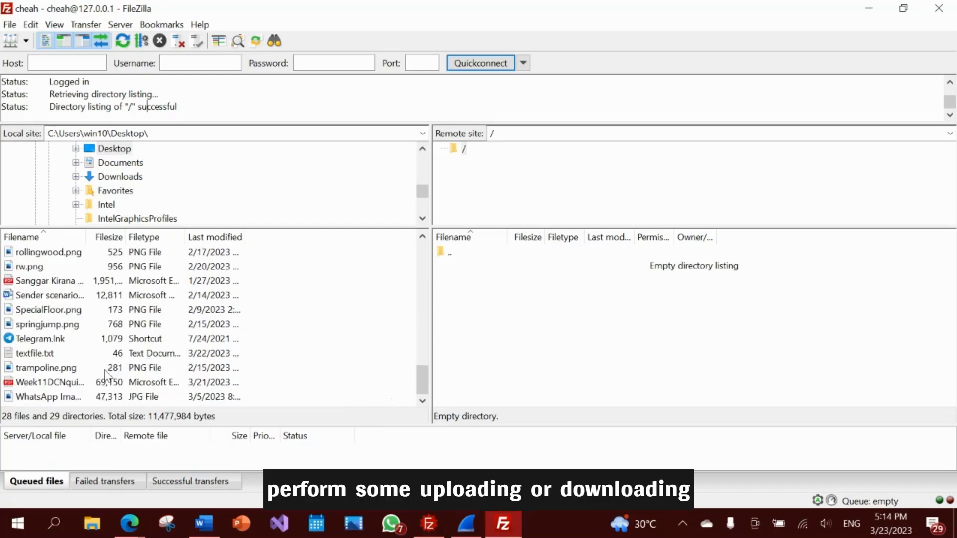
pyautogui.moveTo(423, 381)
pyautogui.mouseDown()
pyautogui.moveTo(421, 346)
pyautogui.moveTo(422, 381)
pyautogui.mouseUp()
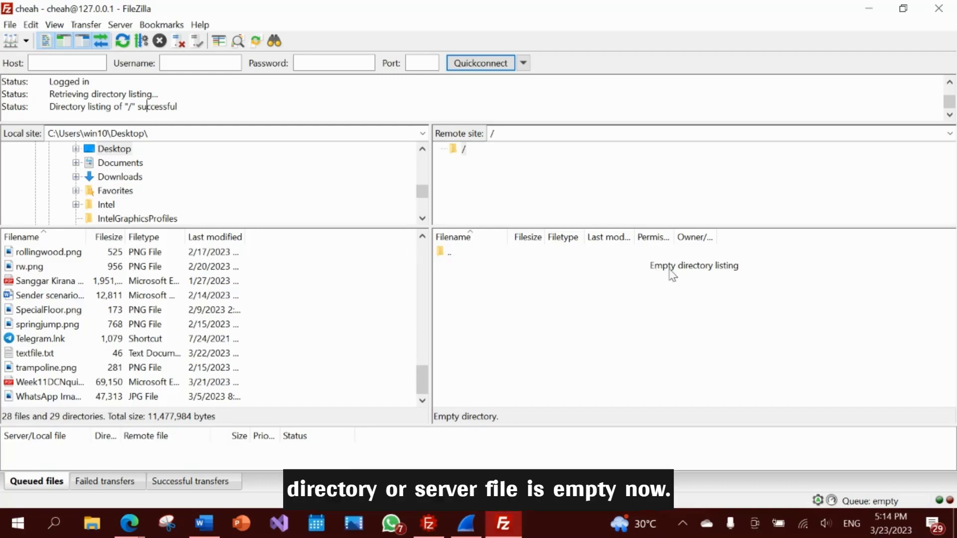
pyautogui.click(124, 355)
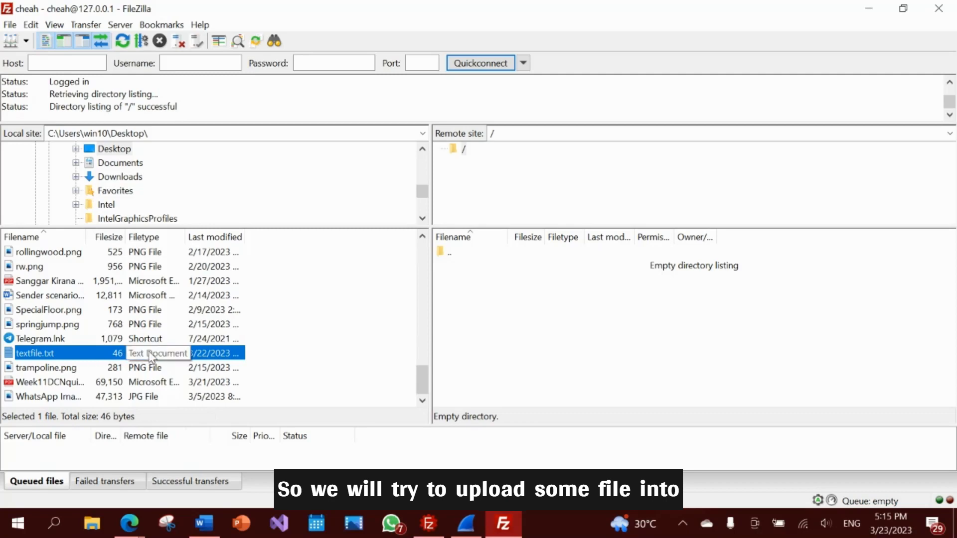
pyautogui.rightClick(89, 355)
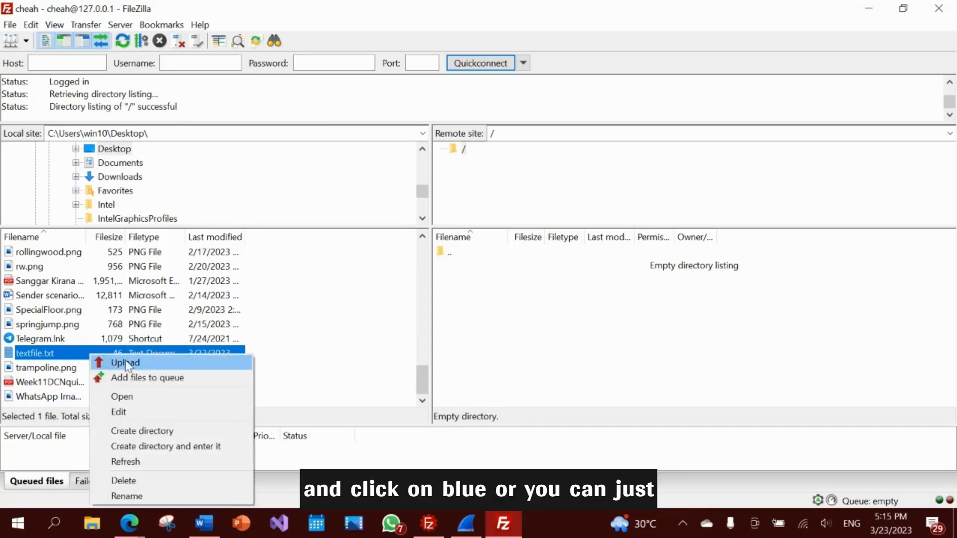
pyautogui.click(164, 352)
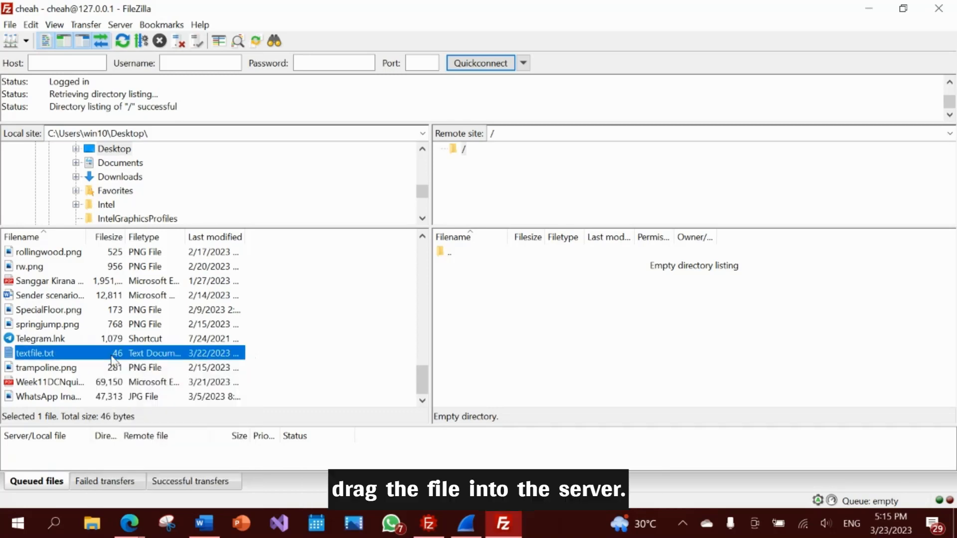
pyautogui.moveTo(107, 355); pyautogui.dragTo(534, 324)
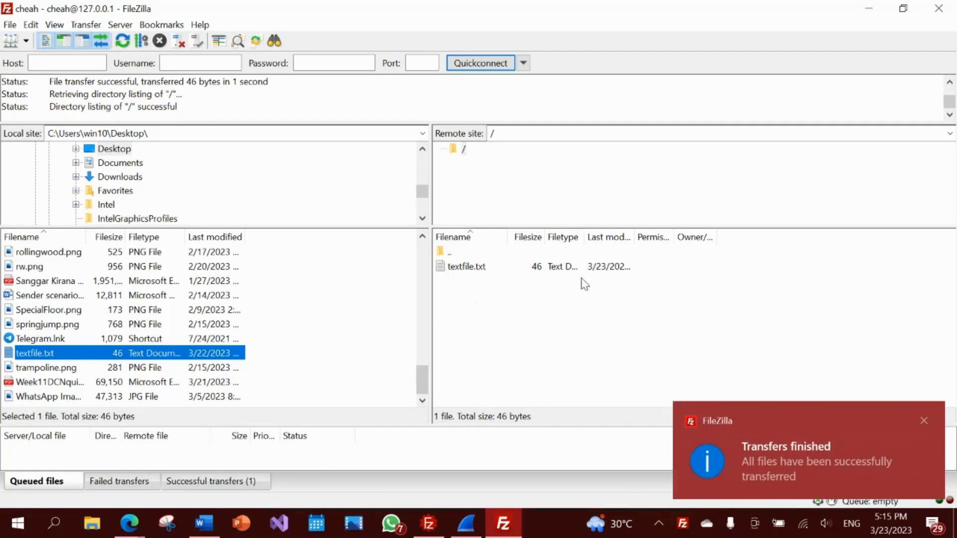
# - Delete the local copy of textfile.txt from the Desktop
pyautogui.rightClick(142, 352)
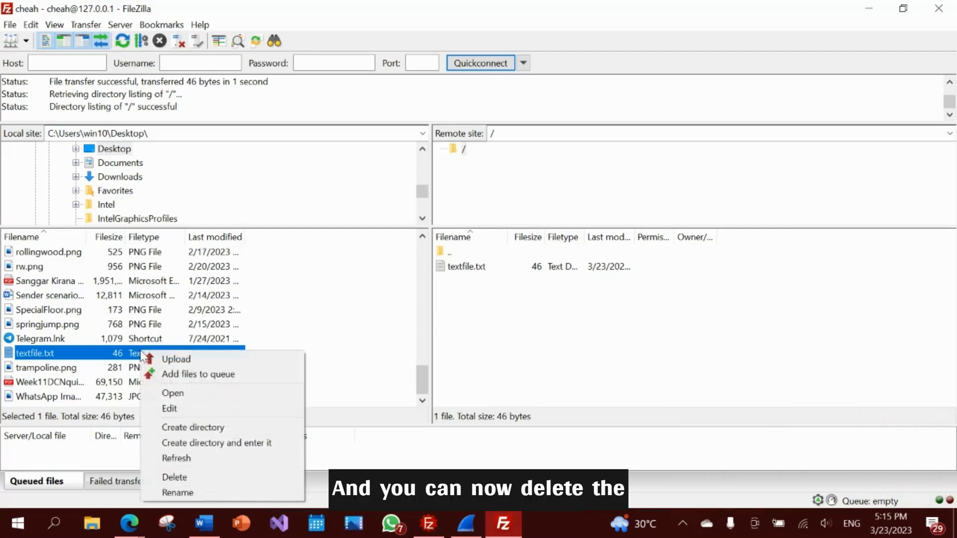
pyautogui.click(199, 478)
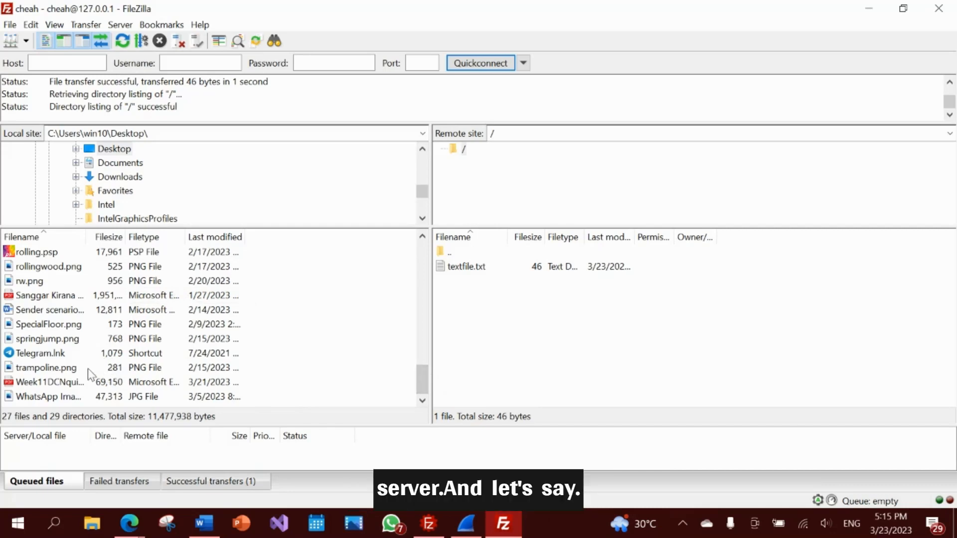
pyautogui.scroll(1, 89, 373)
pyautogui.scroll(-1, 76, 371)
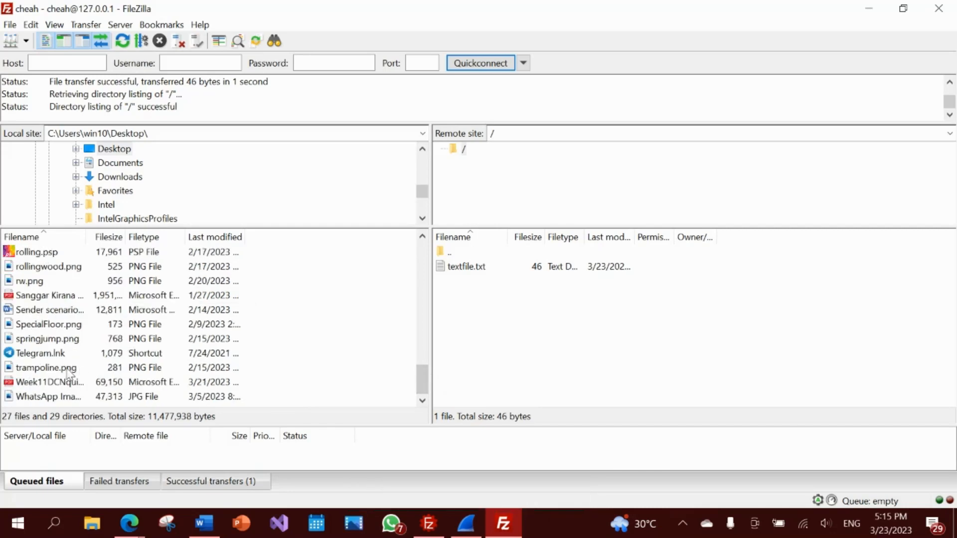
# - Upload rollingwood.png (525 bytes) to the server's root directory
pyautogui.click(95, 266)
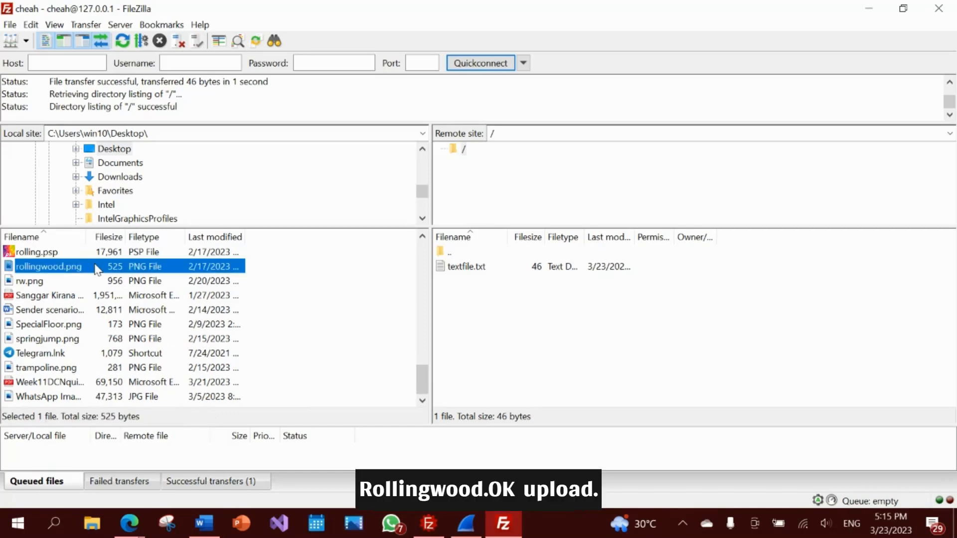
pyautogui.rightClick(95, 266)
pyautogui.click(118, 273)
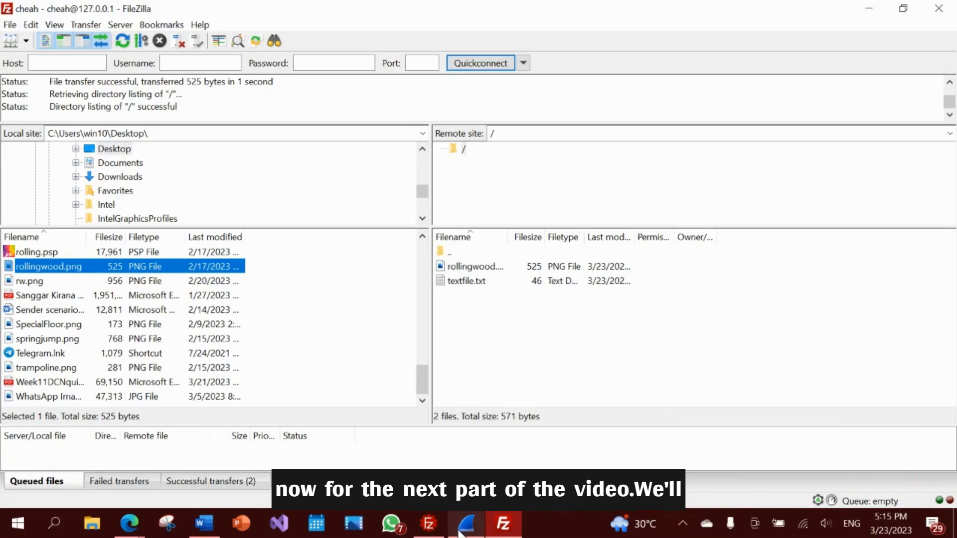
# - In Wireshark, stop the loopback capture at 1356 packets and scroll through the packet list
pyautogui.hotkey('alt', 'Tab')
pyautogui.scroll(20, 521, 310)
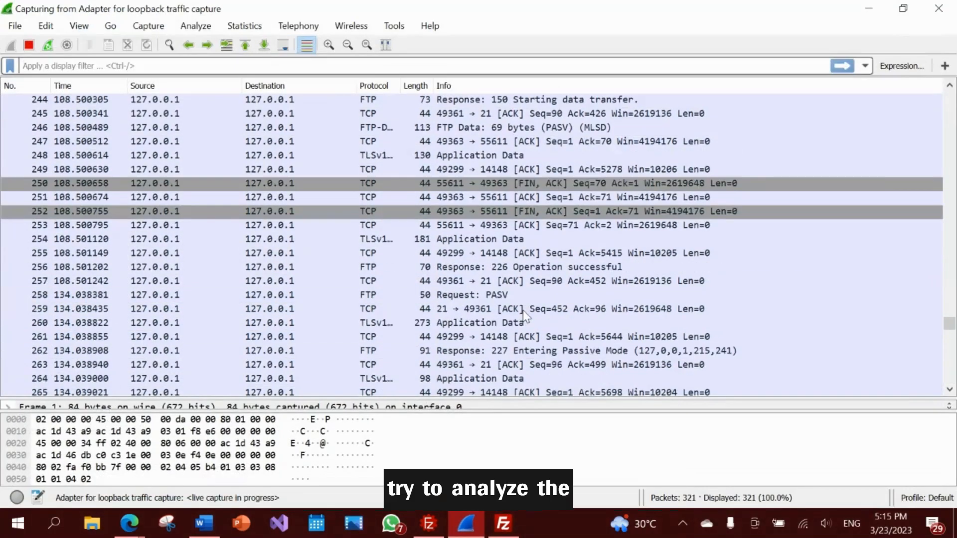
pyautogui.moveTo(949, 311); pyautogui.dragTo(949, 99)
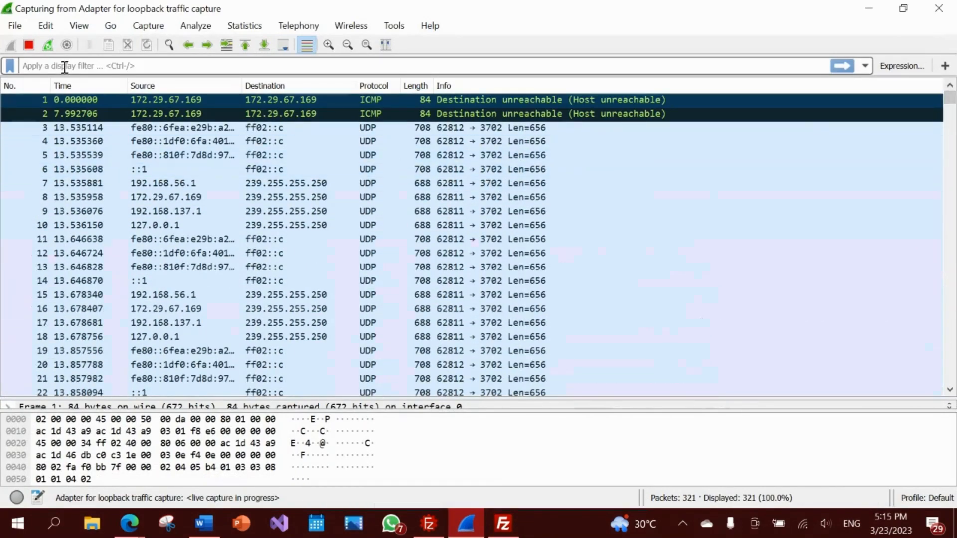
pyautogui.moveTo(129, 523)
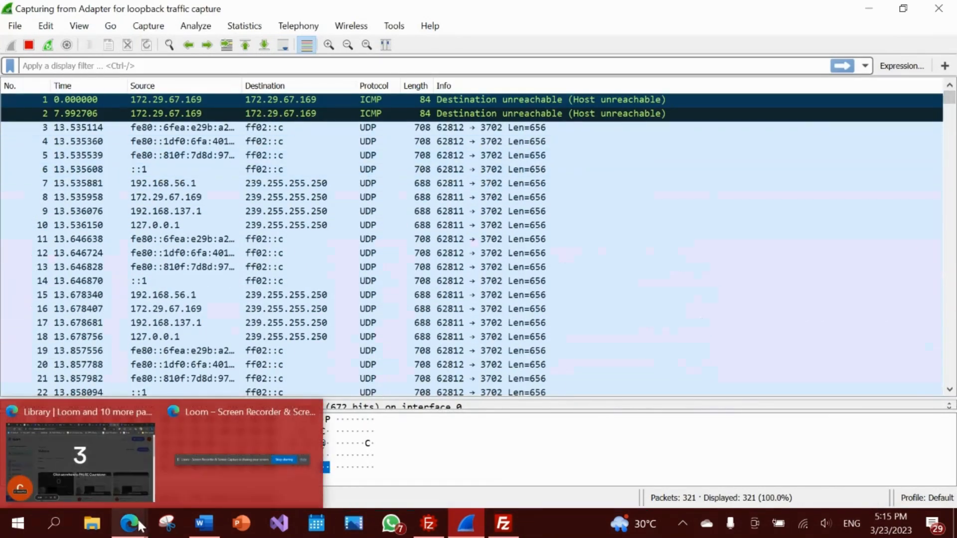
pyautogui.click(129, 452)
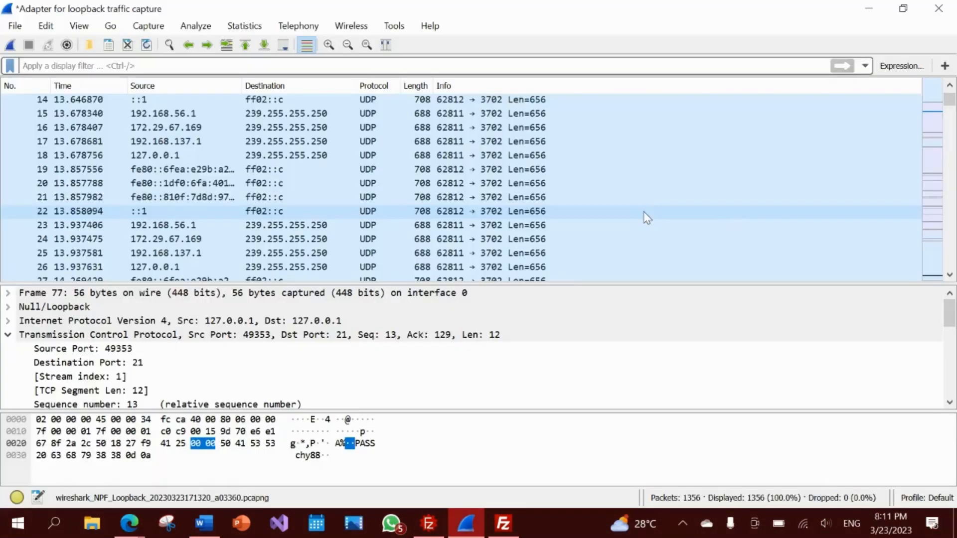
pyautogui.scroll(-16, 646, 217)
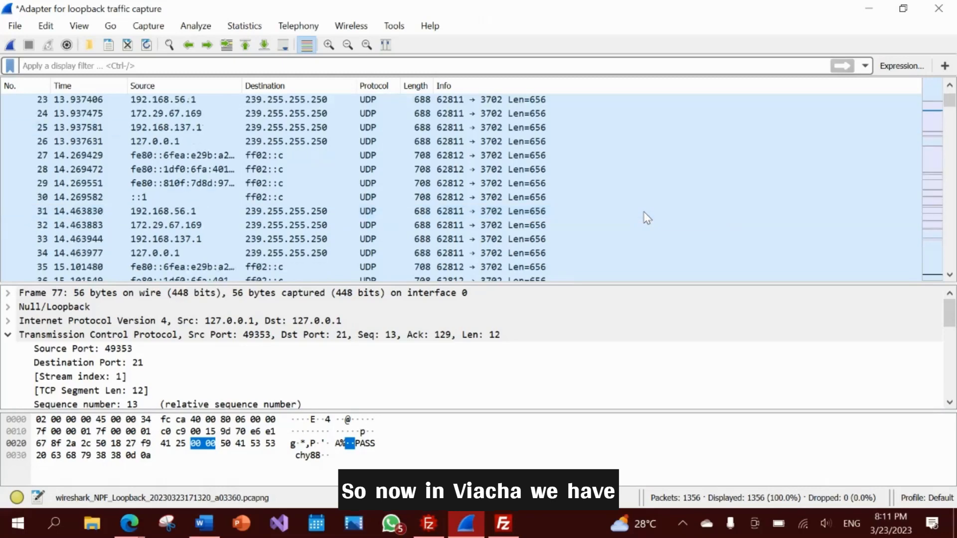
pyautogui.scroll(-4, 646, 218)
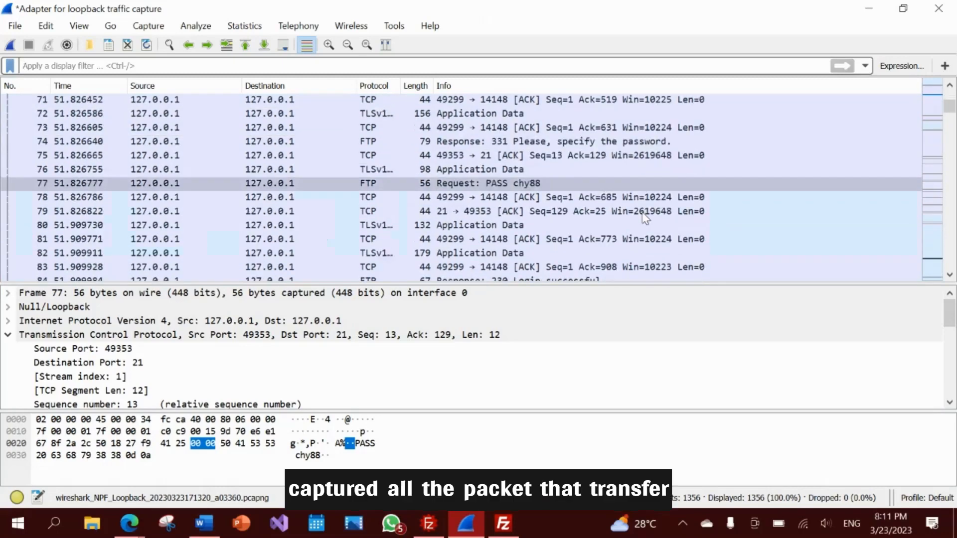
pyautogui.scroll(-5, 646, 218)
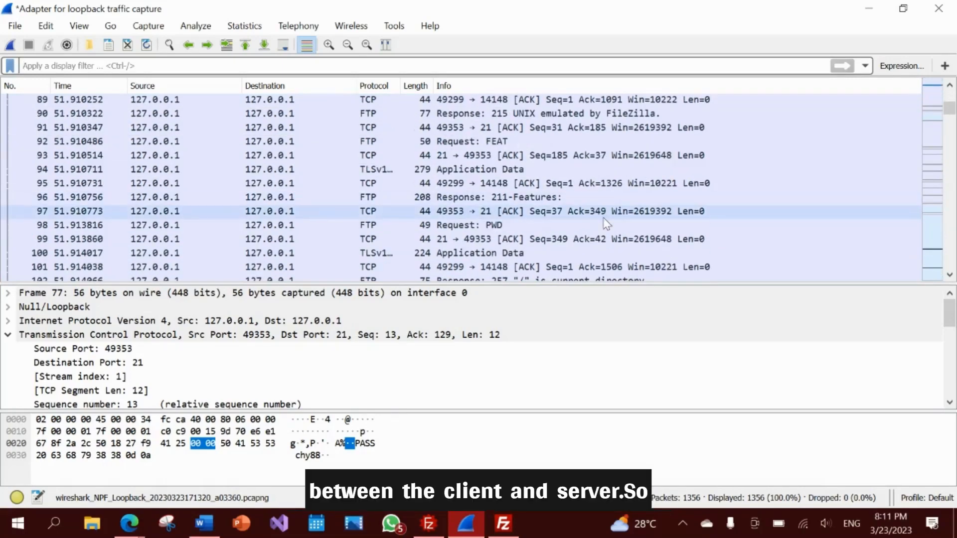
pyautogui.scroll(-5, 599, 210)
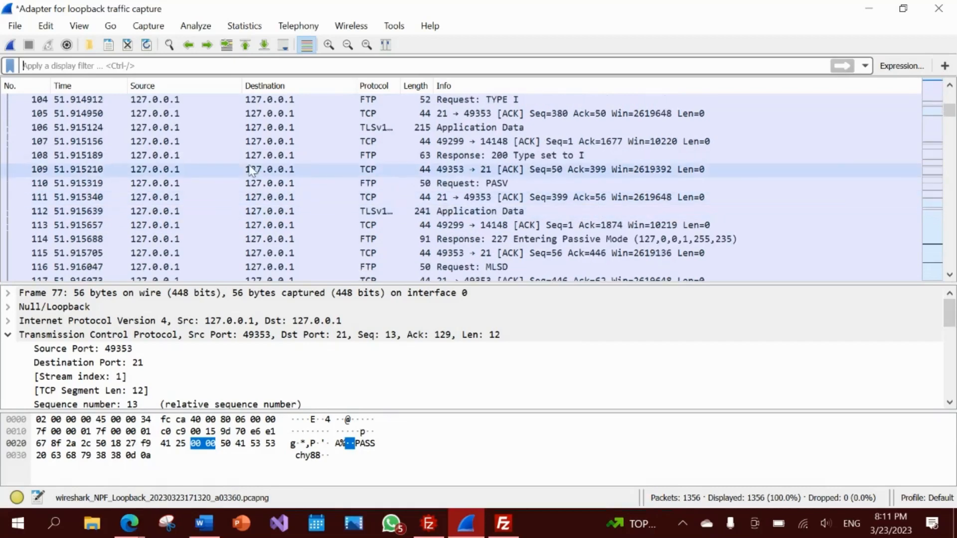
pyautogui.scroll(2, 247, 166)
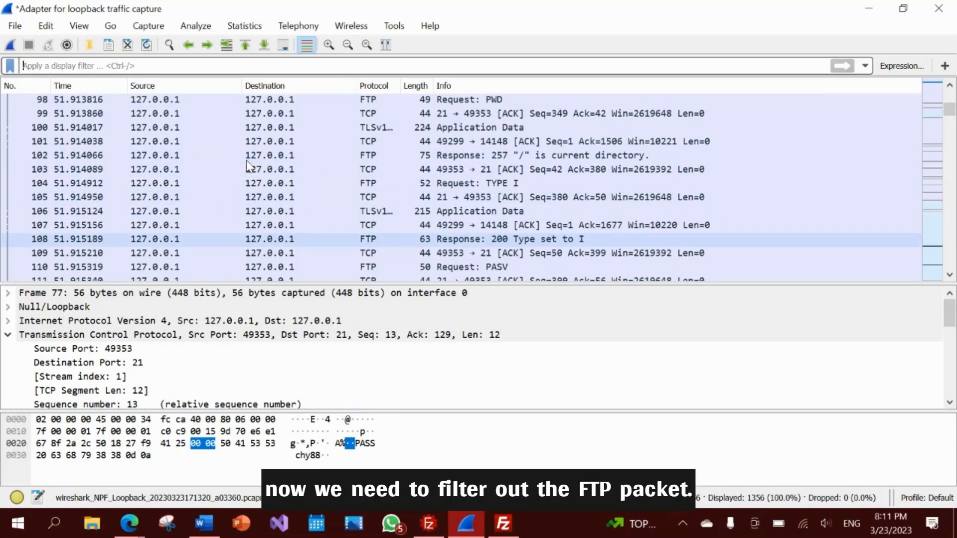
# - Apply the 'ftp' display filter, leaving 51 of 1356 packets
pyautogui.hotkey('ctrl', '/')
pyautogui.write('ftp')
pyautogui.press('Return')
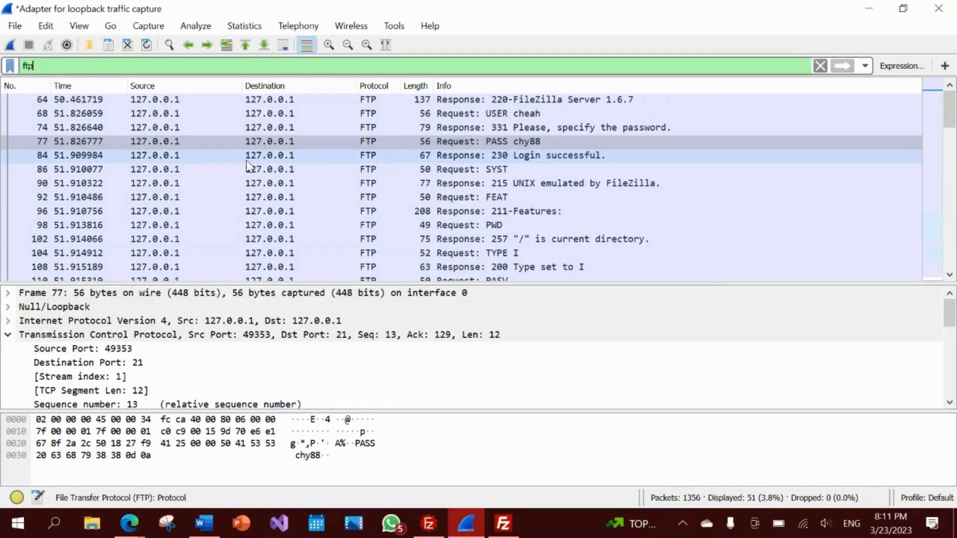
pyautogui.scroll(-5, 254, 164)
pyautogui.scroll(5, 533, 177)
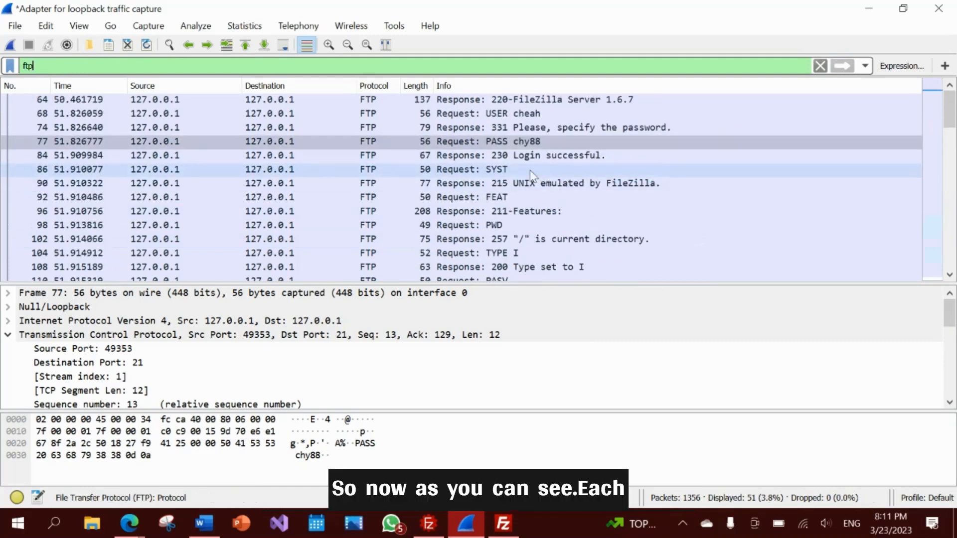
# - Inspect the 220 FileZilla Server greeting and the client's USER request packets
pyautogui.click(469, 103)
pyautogui.press('Down')
pyautogui.press('Down')
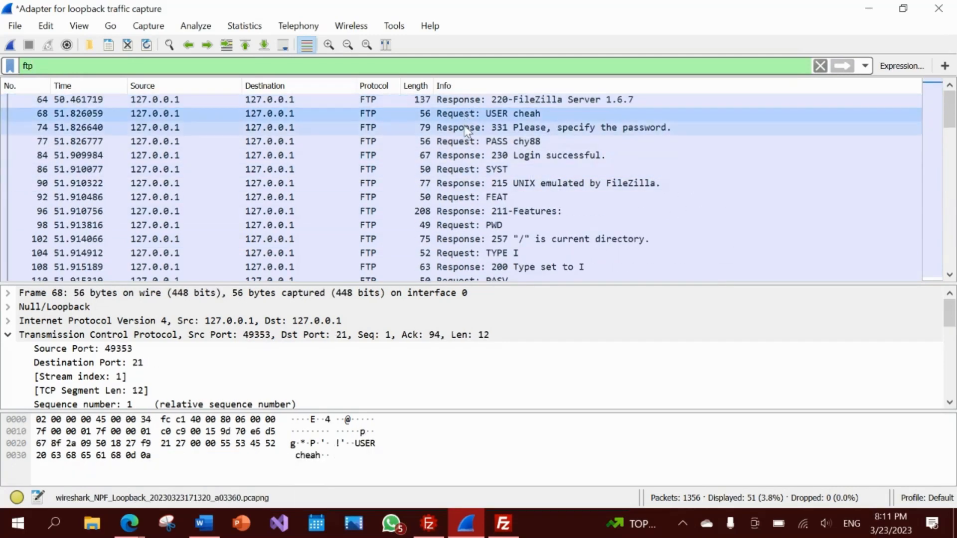
pyautogui.click(468, 103)
pyautogui.press('Down')
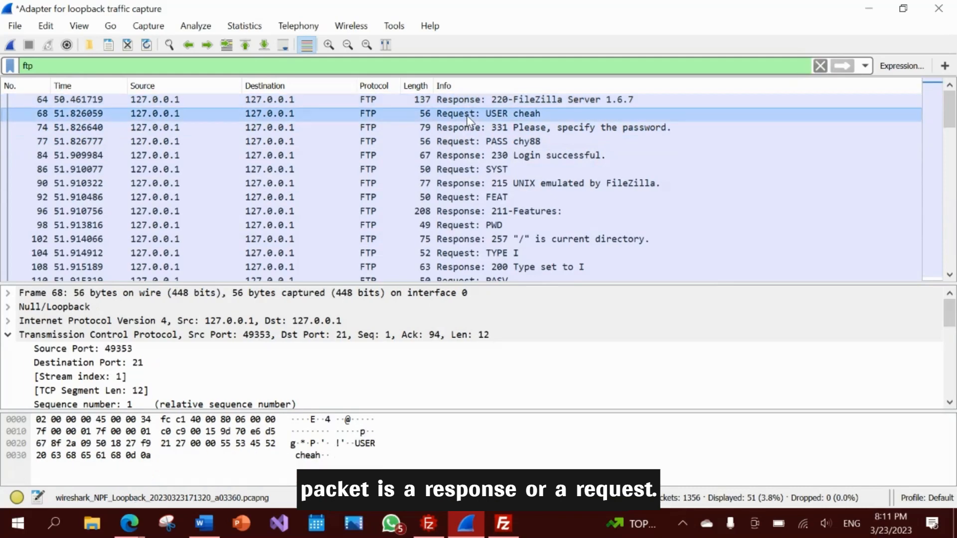
pyautogui.scroll(-12, 500, 152)
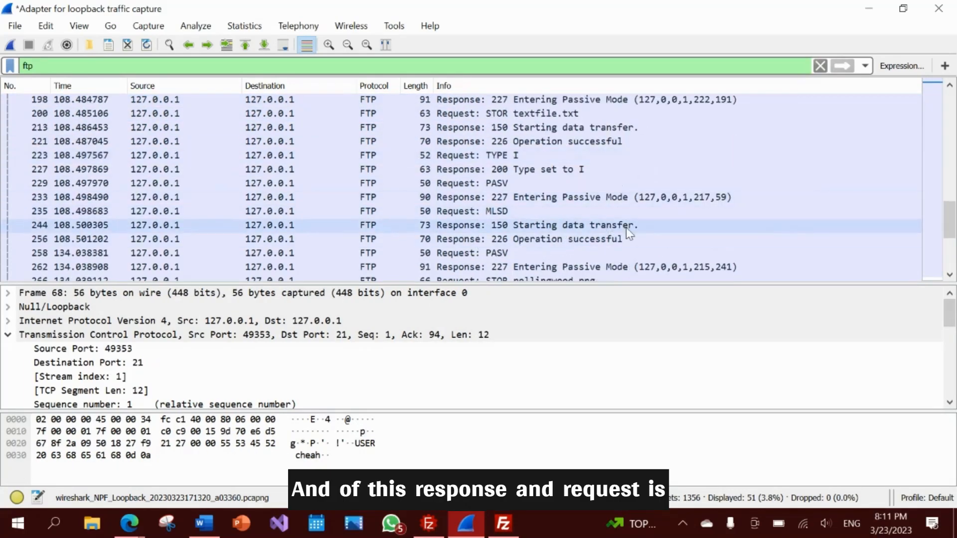
pyautogui.scroll(12, 613, 234)
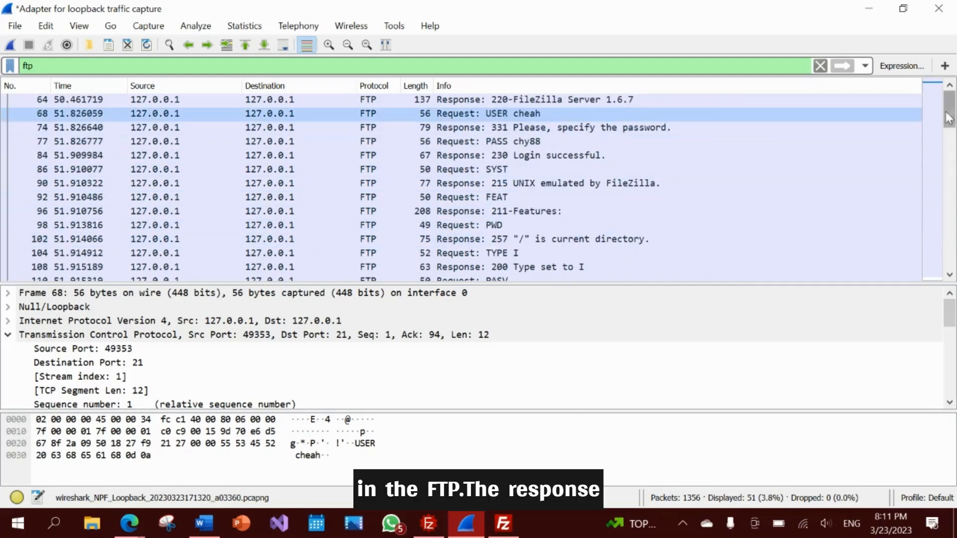
pyautogui.click(423, 103)
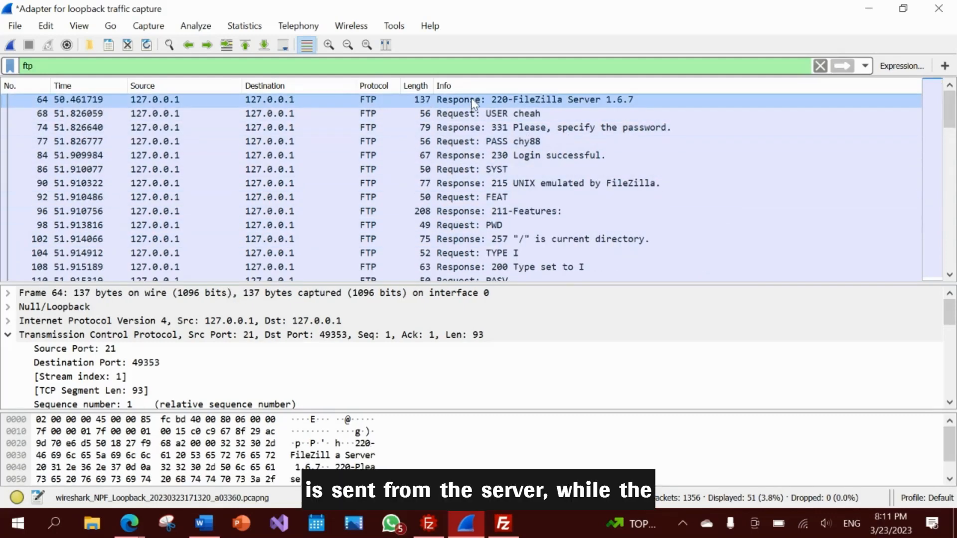
pyautogui.click(450, 115)
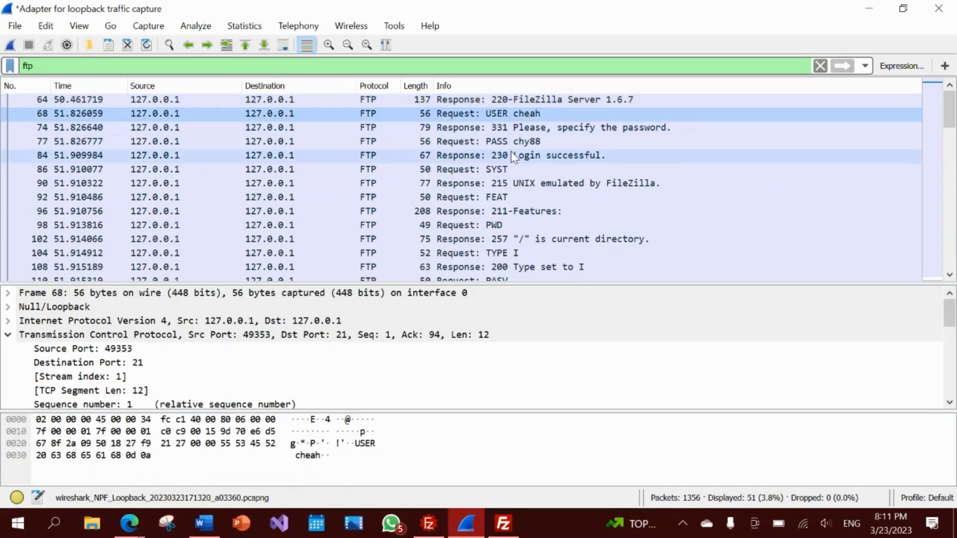
pyautogui.scroll(-3, 509, 157)
pyautogui.scroll(3, 509, 158)
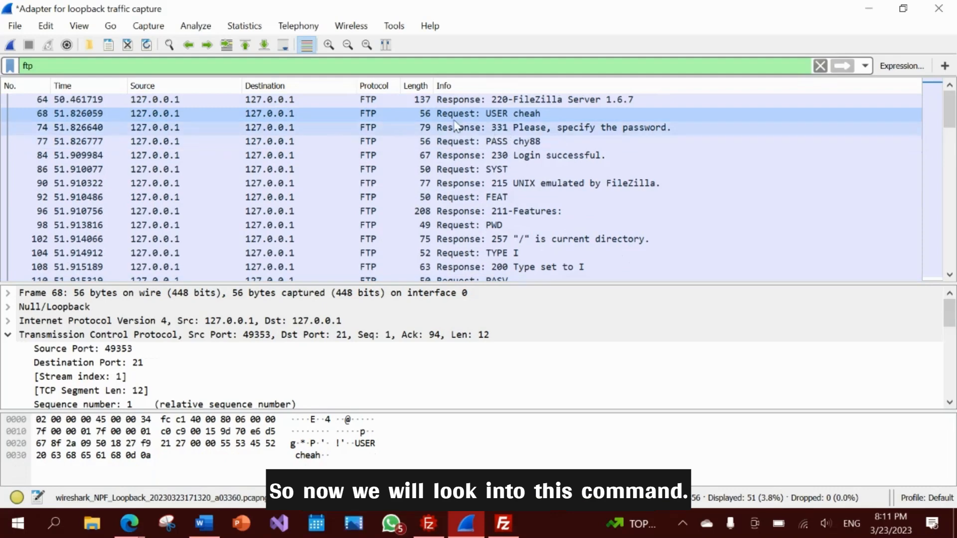
pyautogui.scroll(-1, 453, 128)
pyautogui.scroll(1, 454, 131)
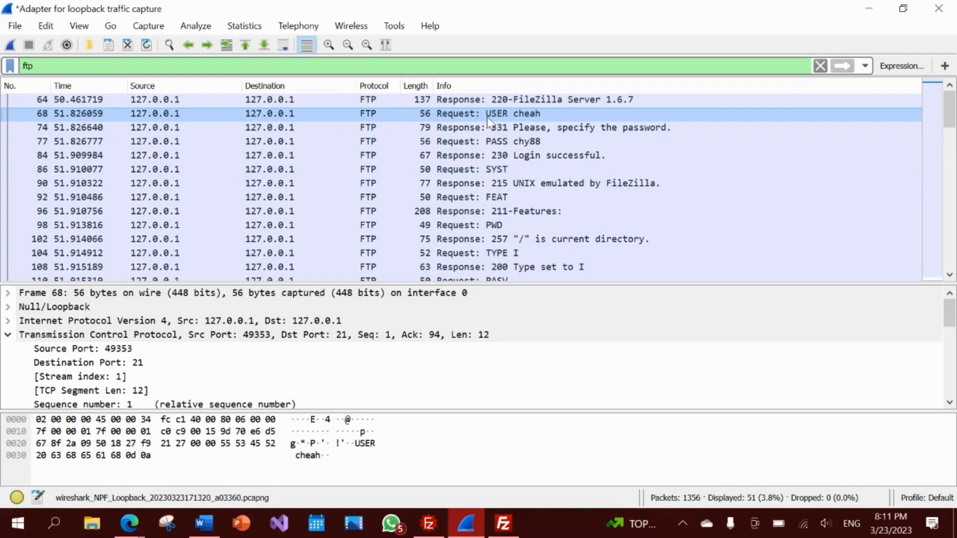
# - Inspect the 331 password prompt, the password request and the 230 Login successful reply
pyautogui.click(498, 128)
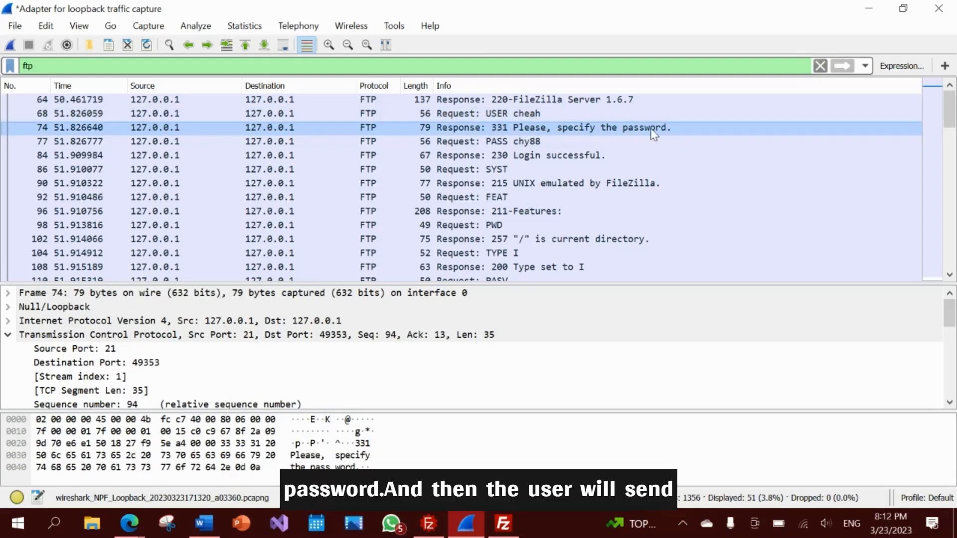
pyautogui.click(548, 142)
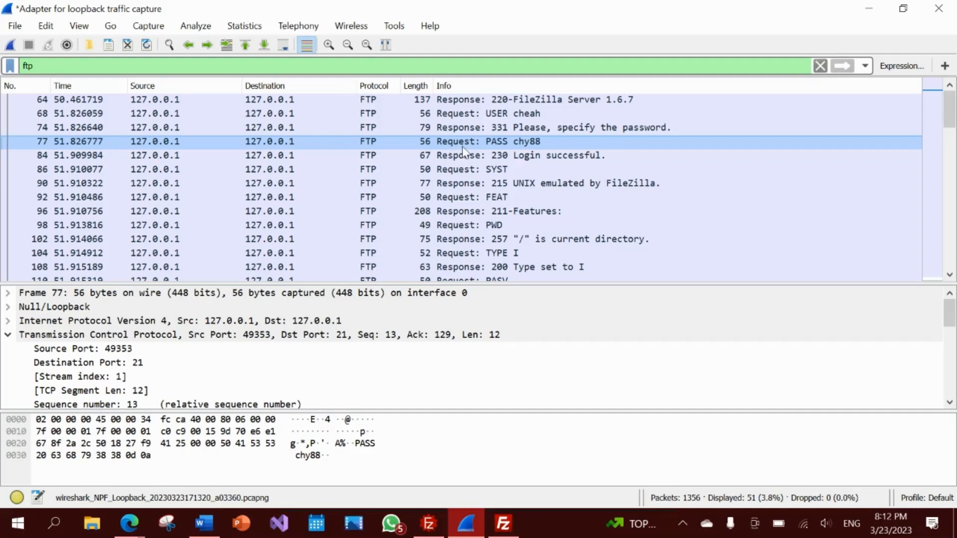
pyautogui.click(514, 156)
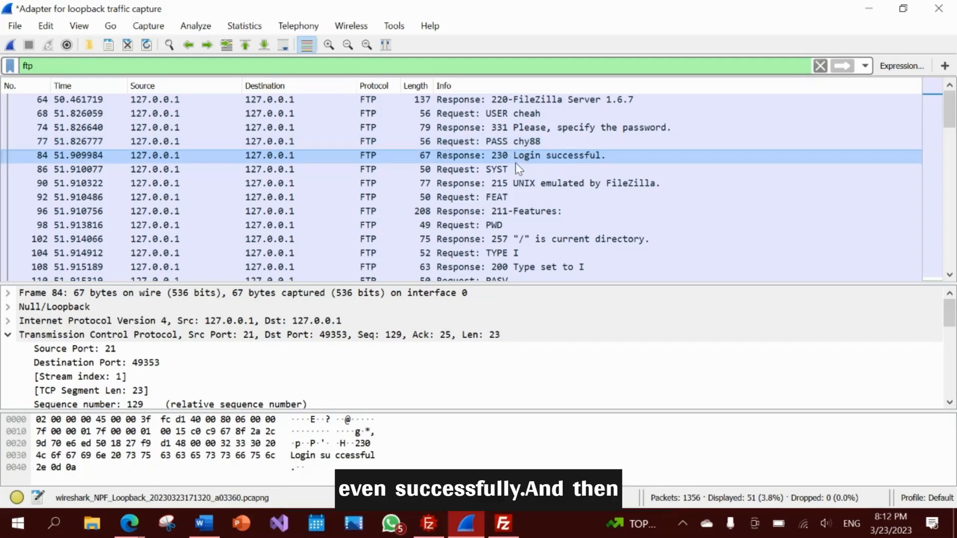
pyautogui.scroll(-1, 513, 189)
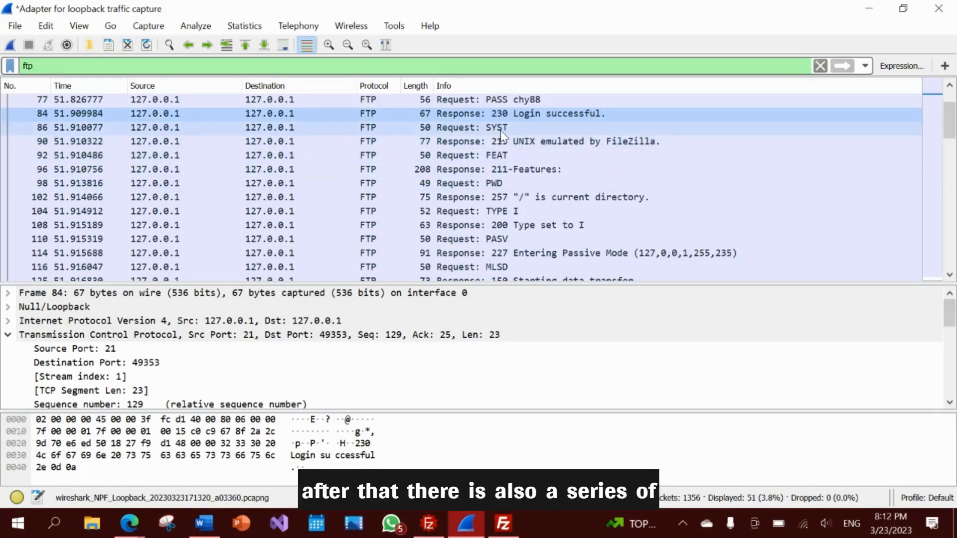
# - Inspect the SYST, FEAT and PWD request packets
pyautogui.click(503, 129)
pyautogui.click(505, 155)
pyautogui.click(508, 183)
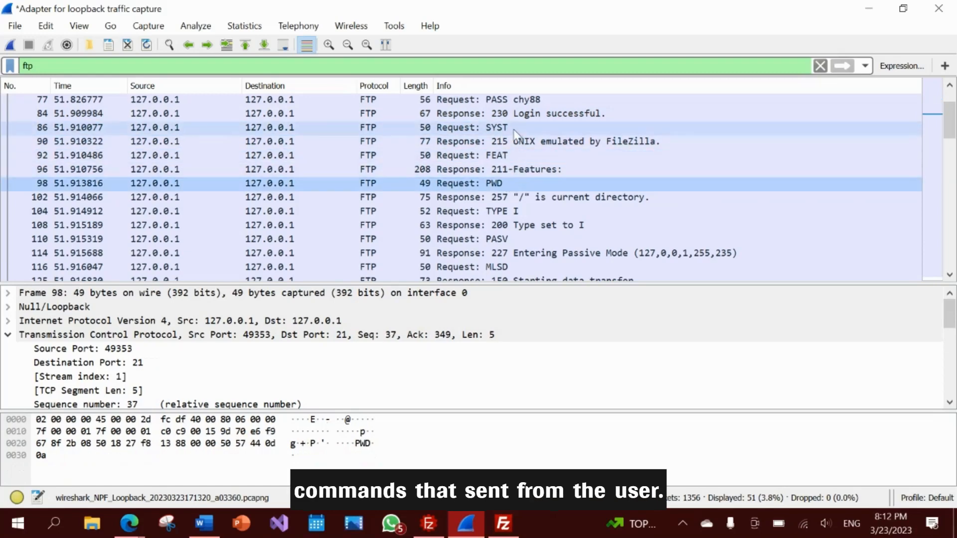
pyautogui.click(511, 128)
pyautogui.click(509, 156)
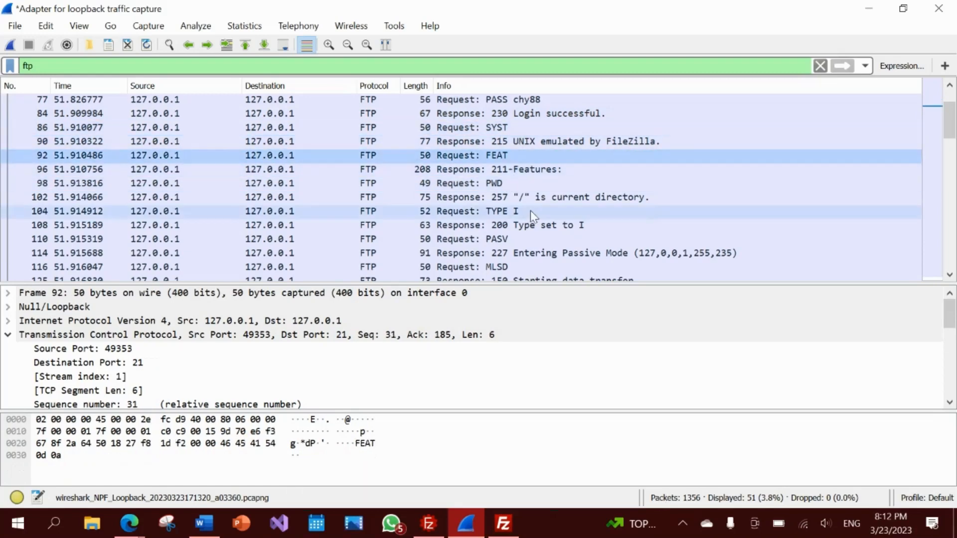
pyautogui.scroll(-1, 531, 204)
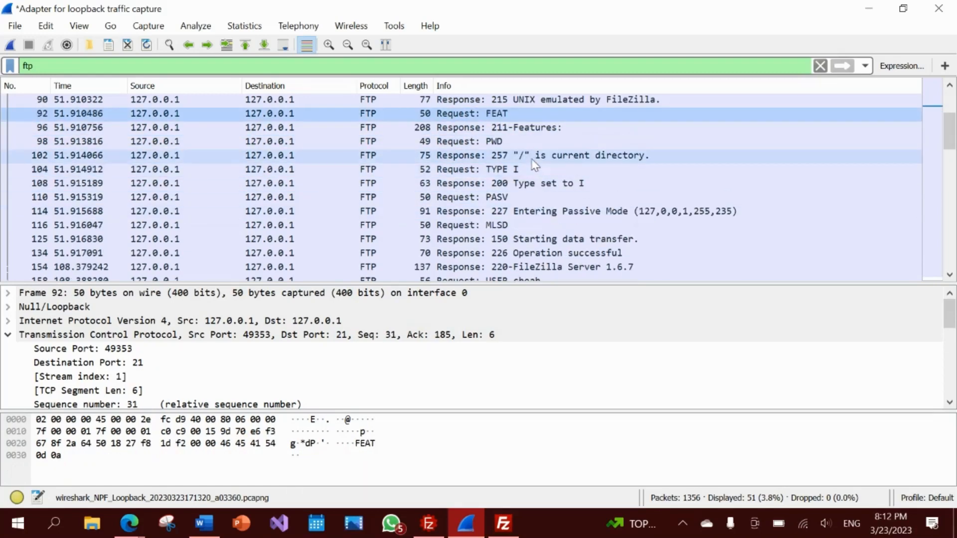
# - Inspect the PASV request and its 227 Entering Passive Mode response
pyautogui.click(523, 212)
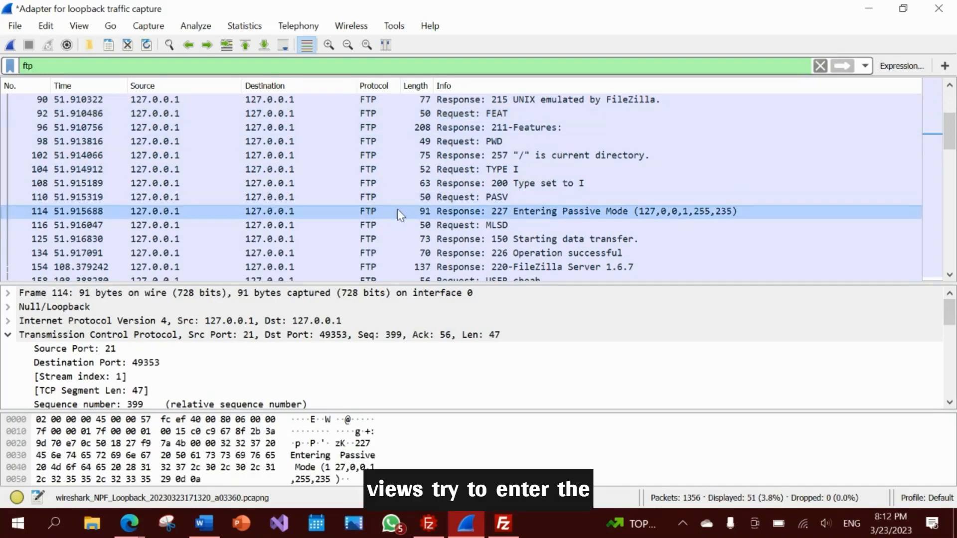
pyautogui.click(532, 203)
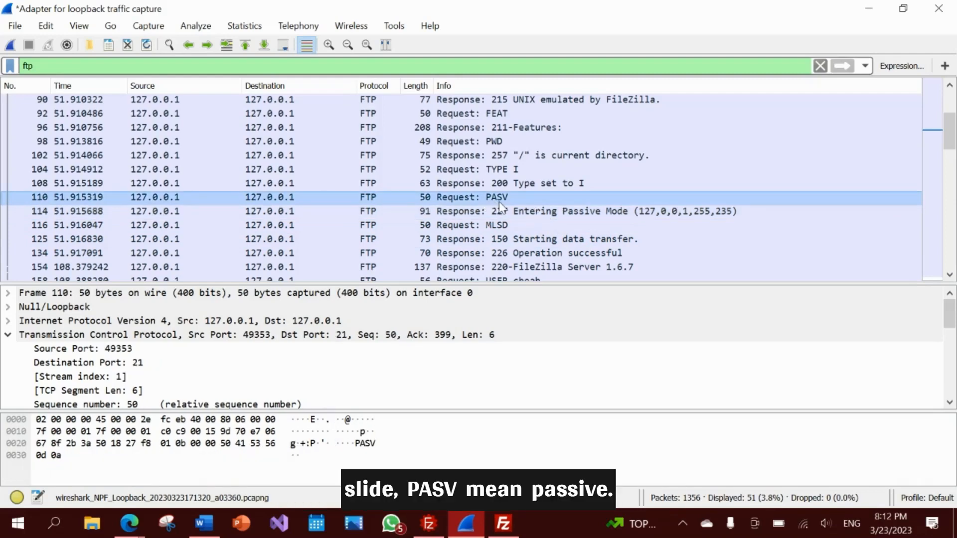
pyautogui.click(494, 213)
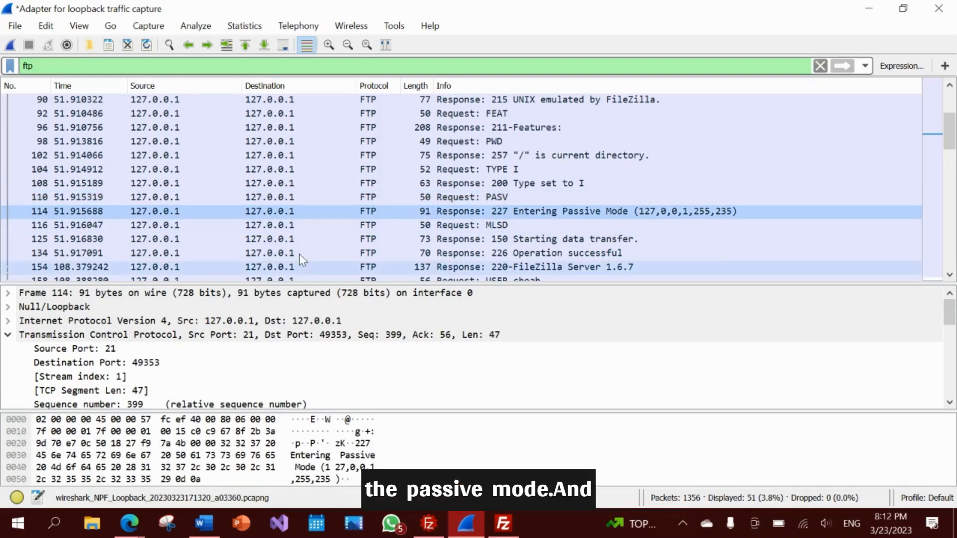
pyautogui.scroll(-5, 177, 339)
# - Expand the 227 response's fields and select the passive port 65515
pyautogui.scroll(-2, 25, 332)
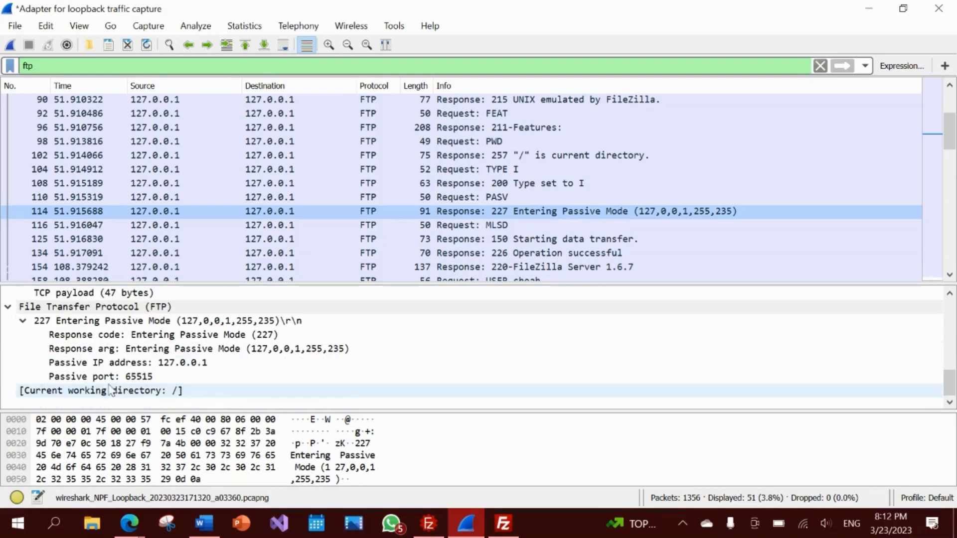
pyautogui.click(22, 322)
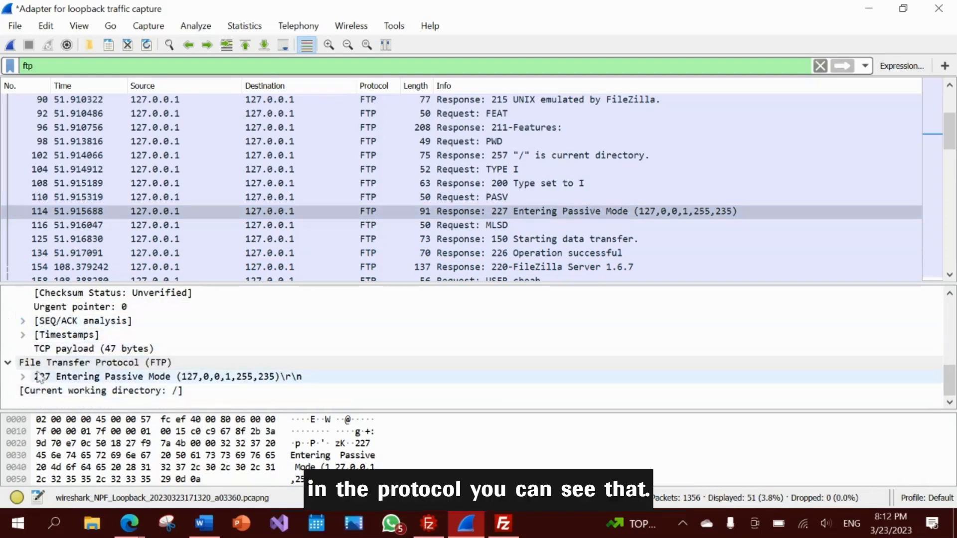
pyautogui.click(22, 366)
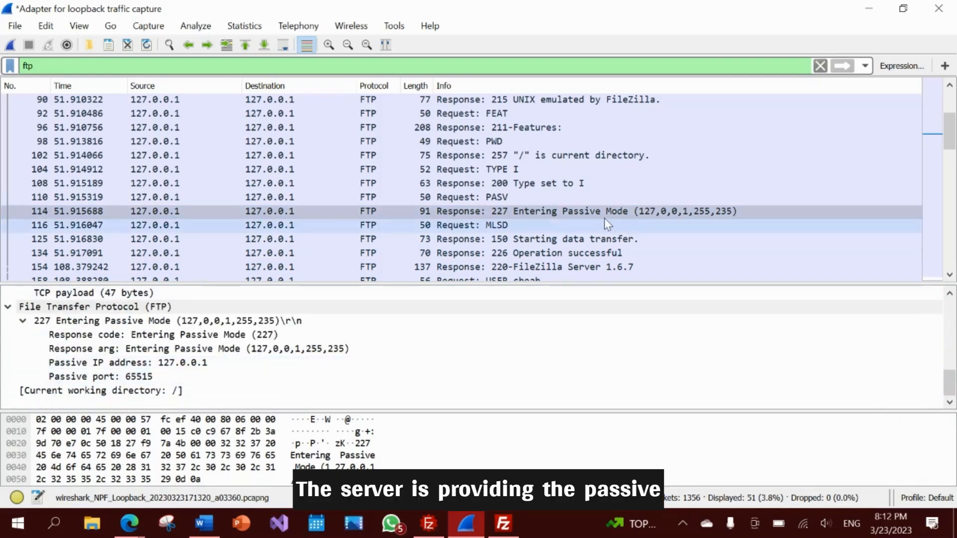
pyautogui.click(120, 379)
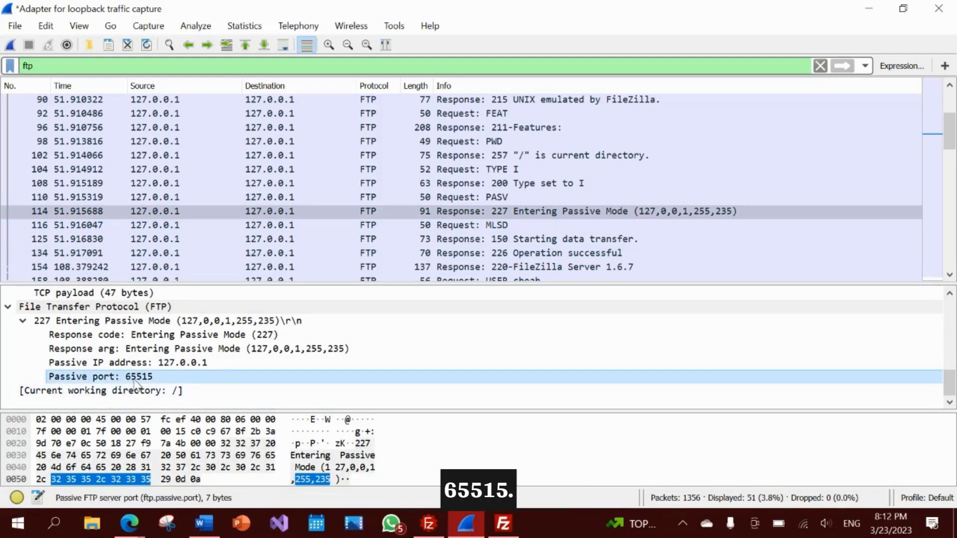
# - Inspect the STOR textfile.txt request and its 150 Starting data transfer response
pyautogui.scroll(-7, 473, 256)
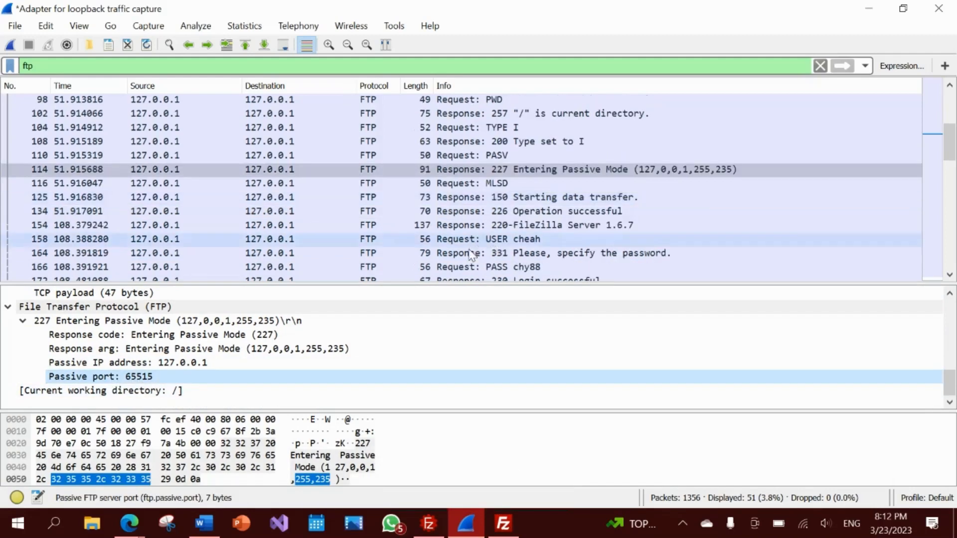
pyautogui.scroll(3, 475, 256)
pyautogui.scroll(-2, 473, 256)
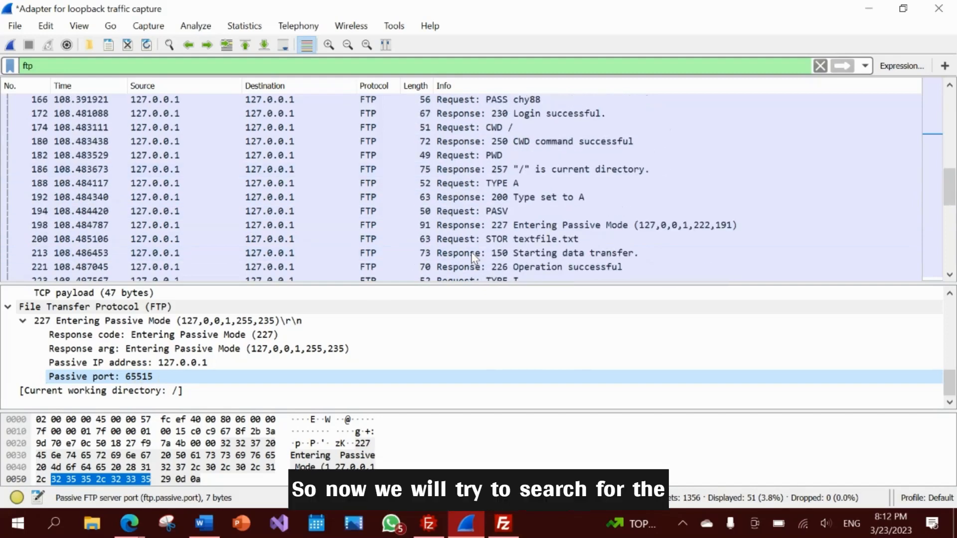
pyautogui.scroll(-1, 554, 259)
pyautogui.scroll(-3, 557, 260)
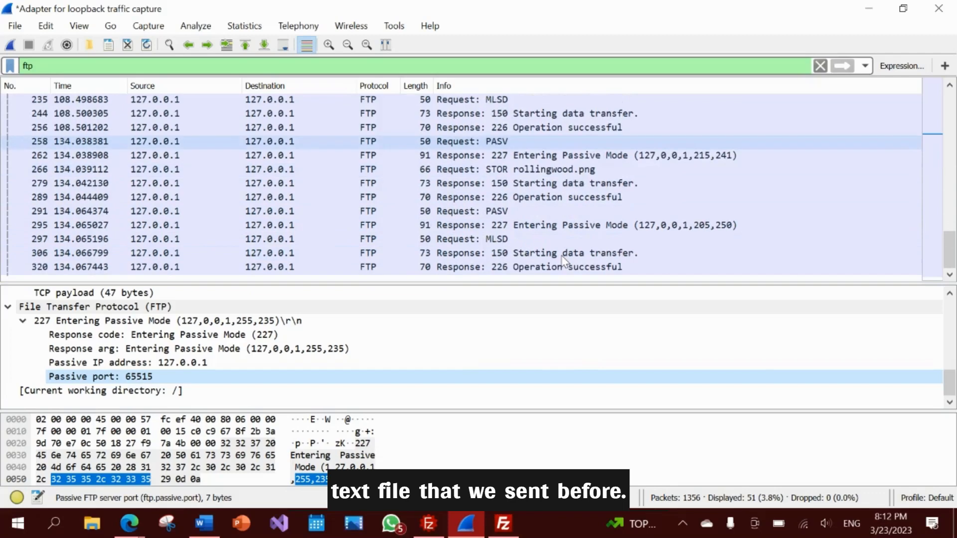
pyautogui.scroll(8, 564, 260)
pyautogui.scroll(5, 565, 258)
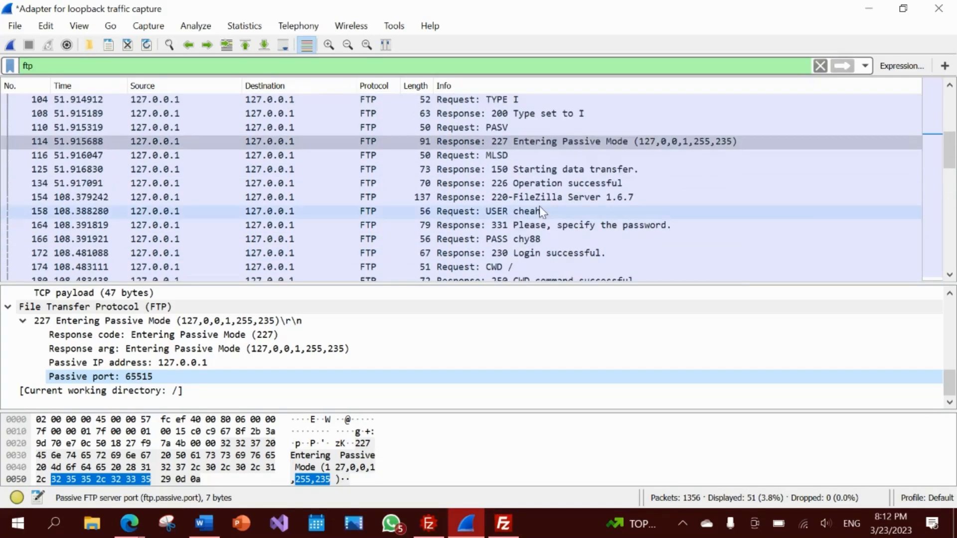
pyautogui.scroll(-7, 548, 213)
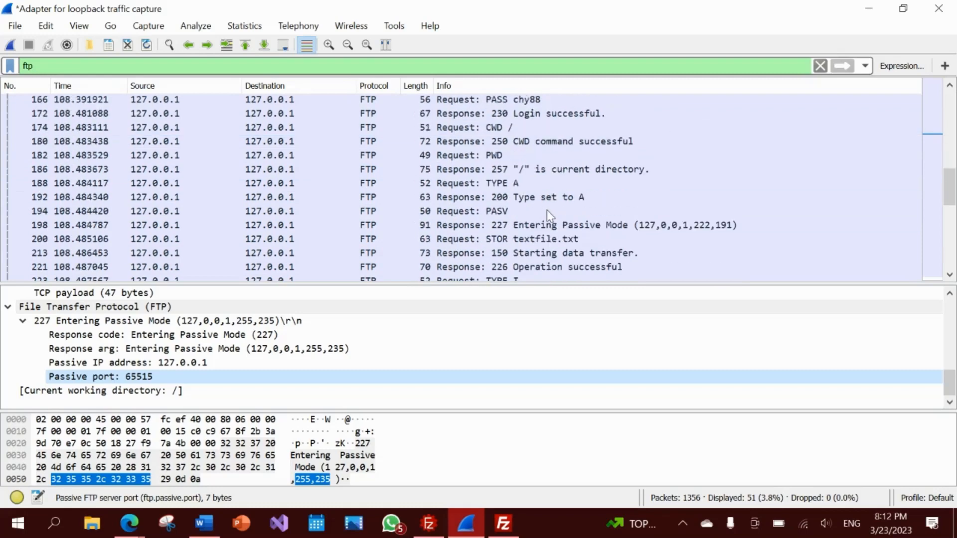
pyautogui.click(484, 242)
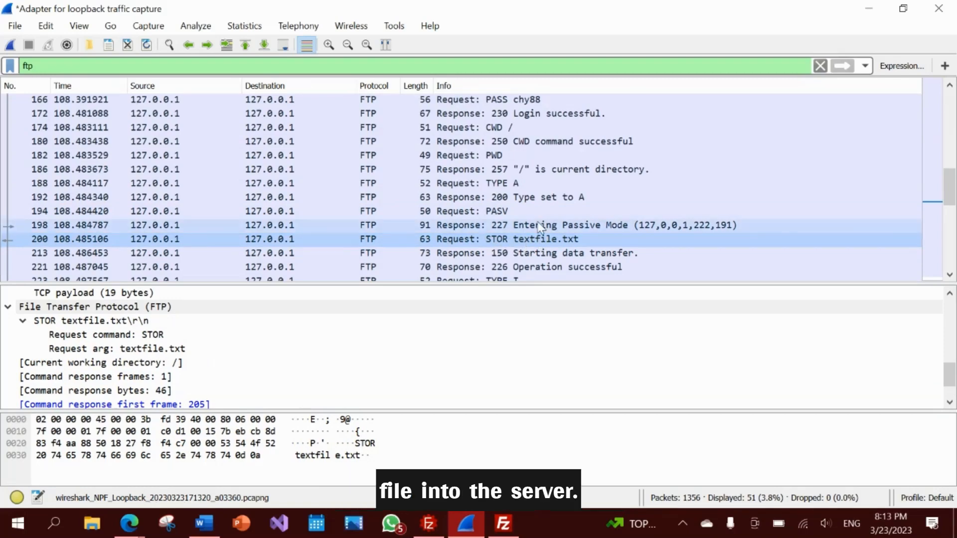
pyautogui.click(515, 256)
pyautogui.scroll(-1, 517, 225)
pyautogui.click(486, 200)
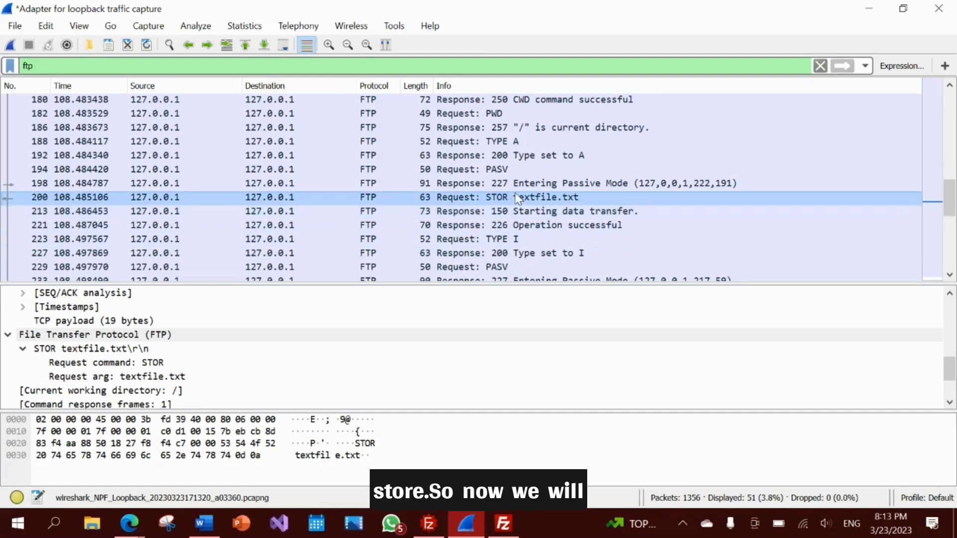
# - Change the display filter to 'ftp-data' (5 packets) and select the textfile.txt packet 205
pyautogui.click(59, 66)
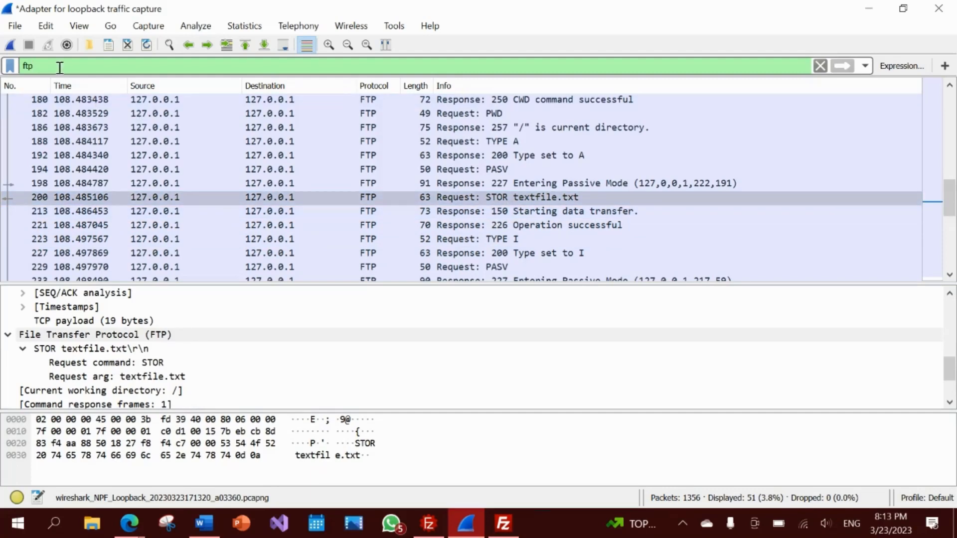
pyautogui.write('-da')
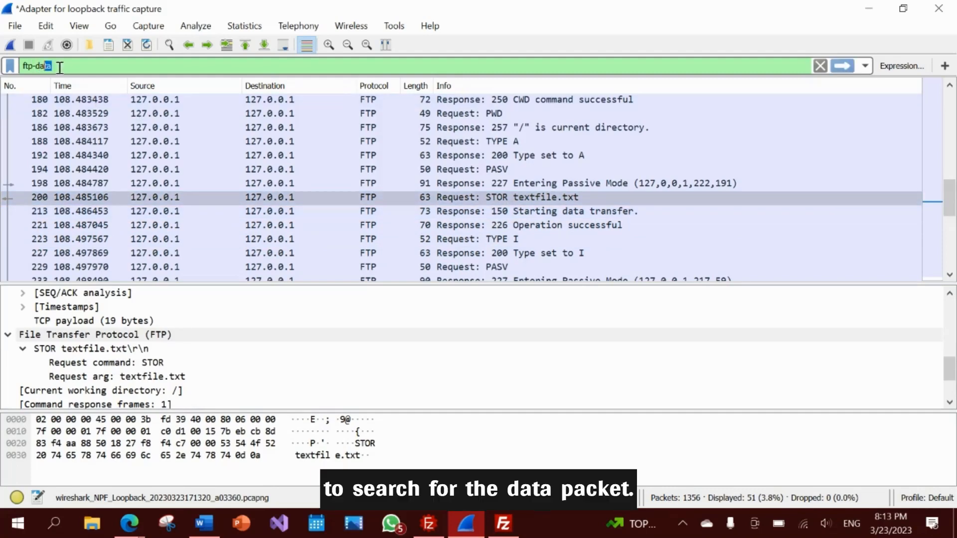
pyautogui.write('ta')
pyautogui.press('Return')
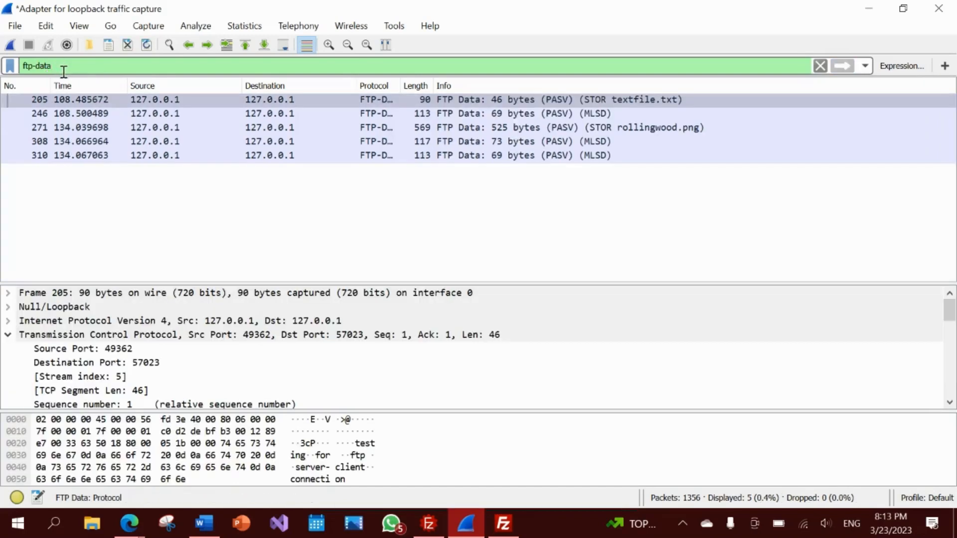
pyautogui.click(258, 101)
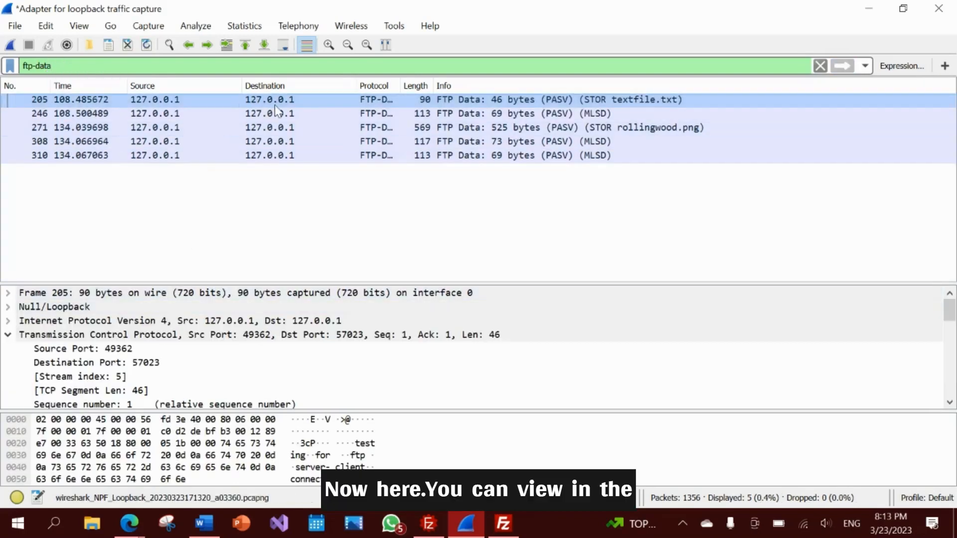
# - Inspect each text line (testing, for, ftp, server-client, connection), then select packet 271
pyautogui.scroll(-5, 86, 368)
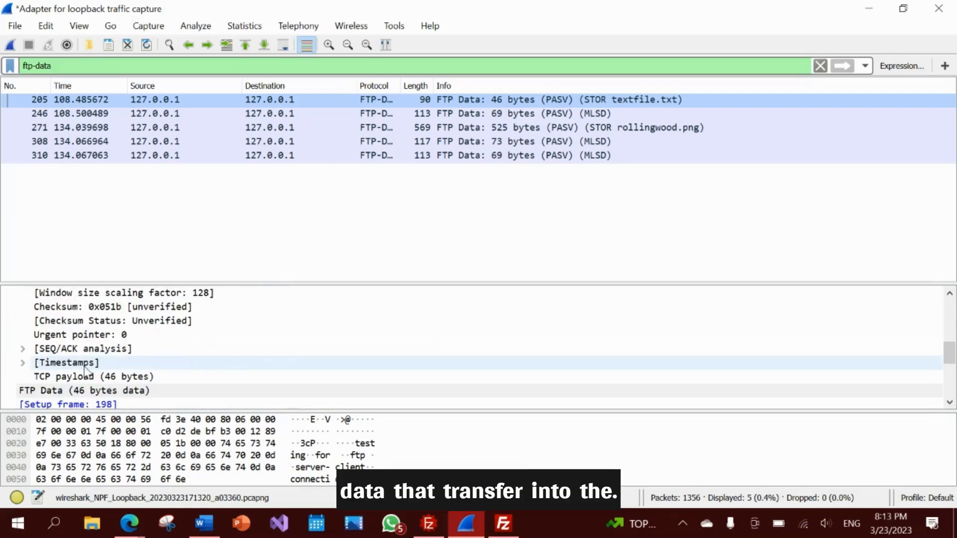
pyautogui.scroll(-4, 85, 369)
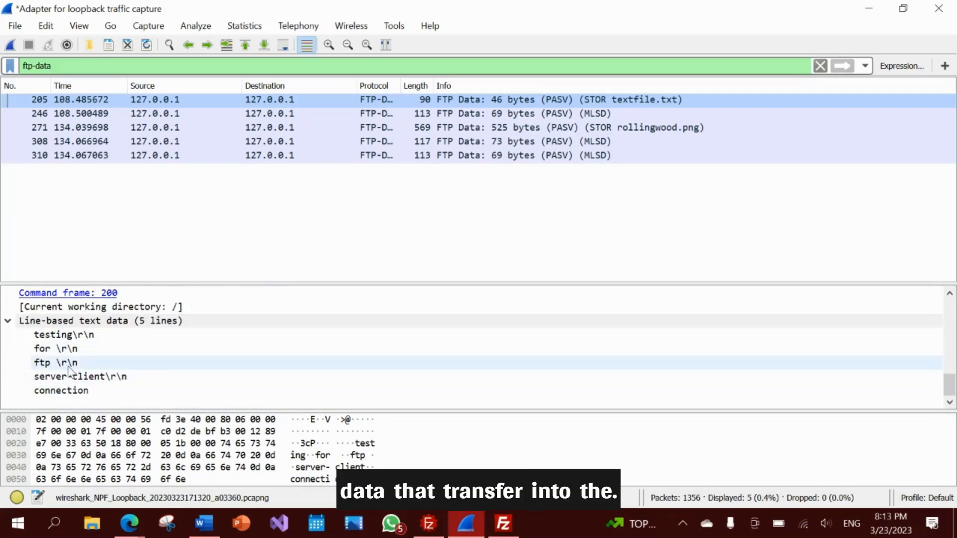
pyautogui.scroll(2, 145, 354)
pyautogui.scroll(-2, 150, 356)
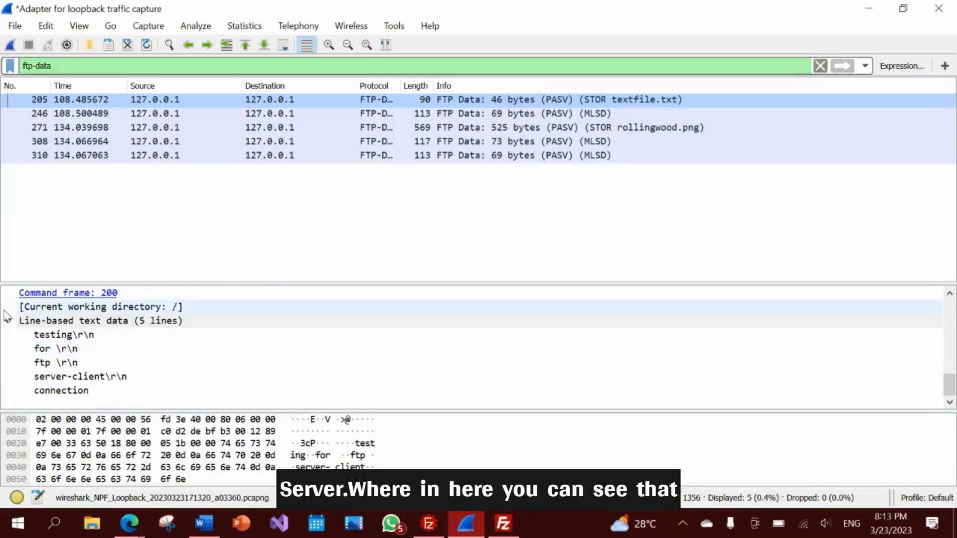
pyautogui.click(78, 336)
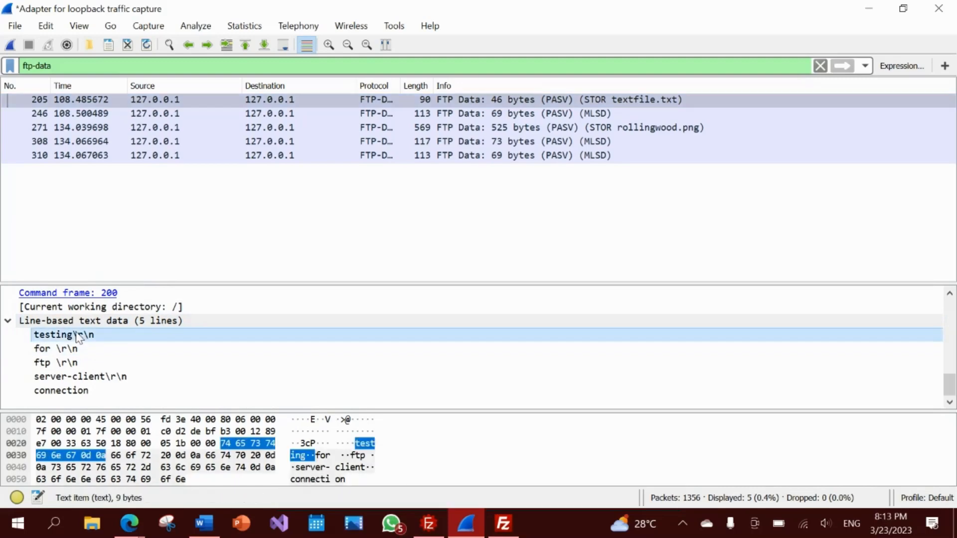
pyautogui.click(70, 349)
pyautogui.click(70, 363)
pyautogui.click(69, 377)
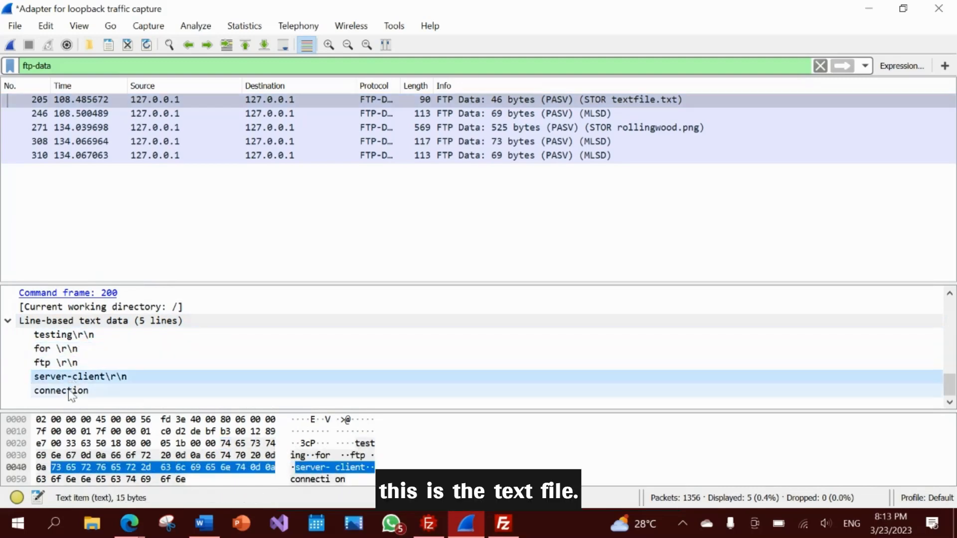
pyautogui.click(68, 337)
pyautogui.click(59, 363)
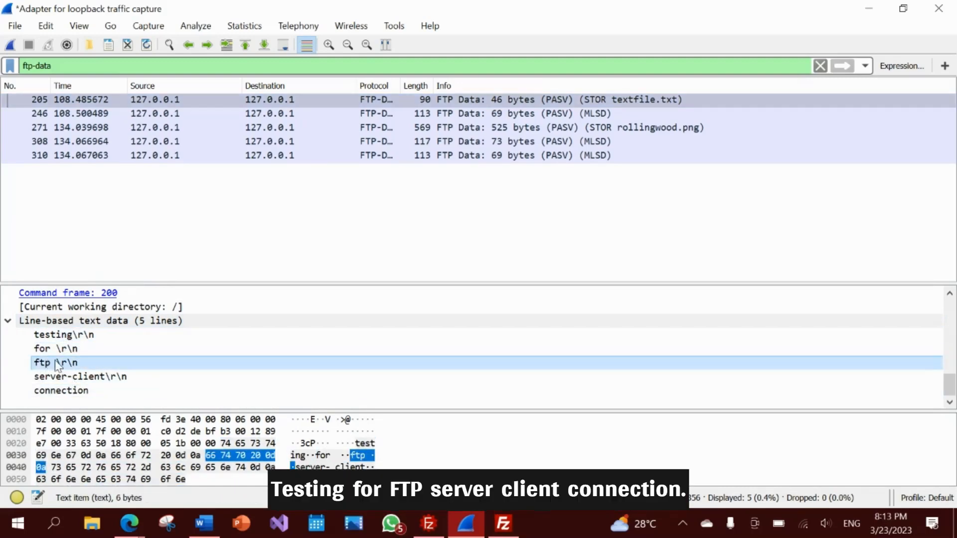
pyautogui.click(77, 390)
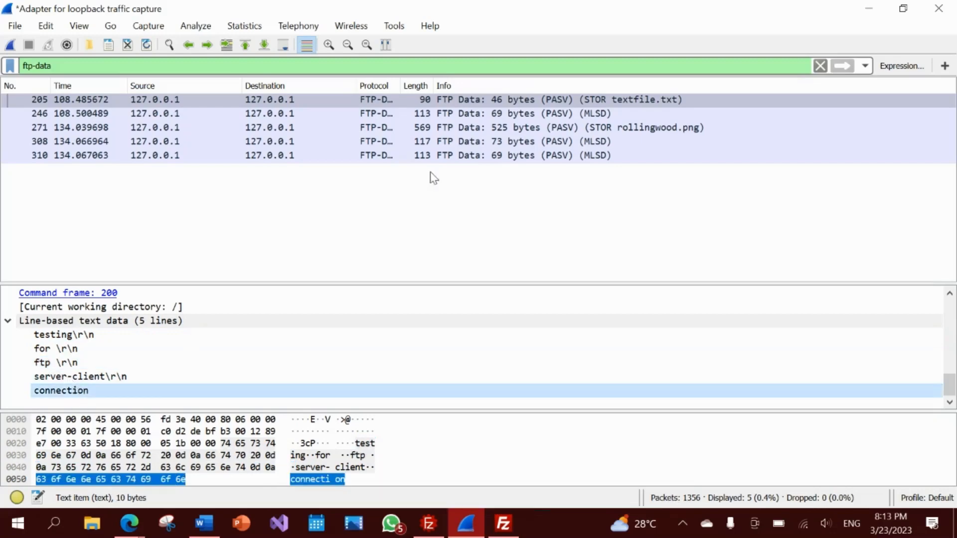
pyautogui.click(441, 103)
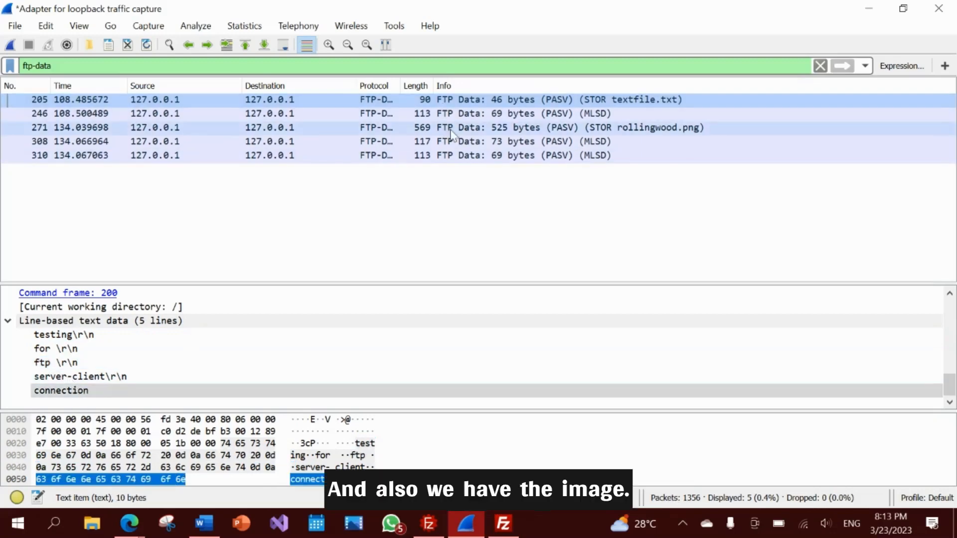
pyautogui.click(595, 129)
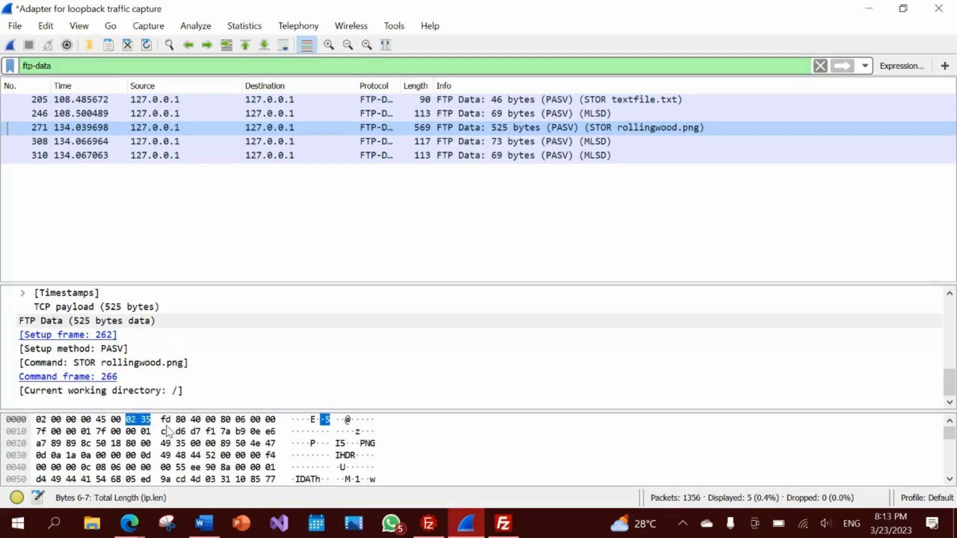
# - Follow packet 271's TCP stream and show the data as Raw
pyautogui.rightClick(575, 125)
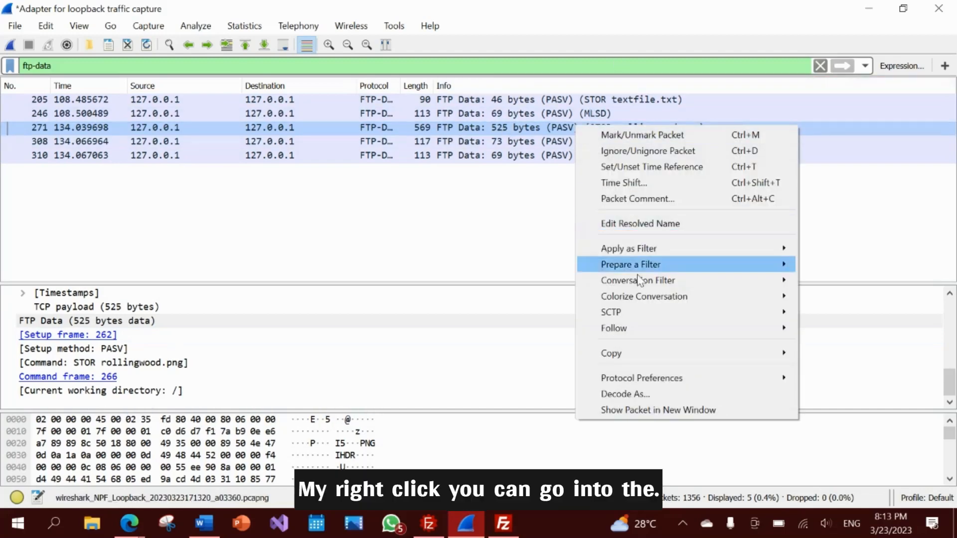
pyautogui.moveTo(704, 329)
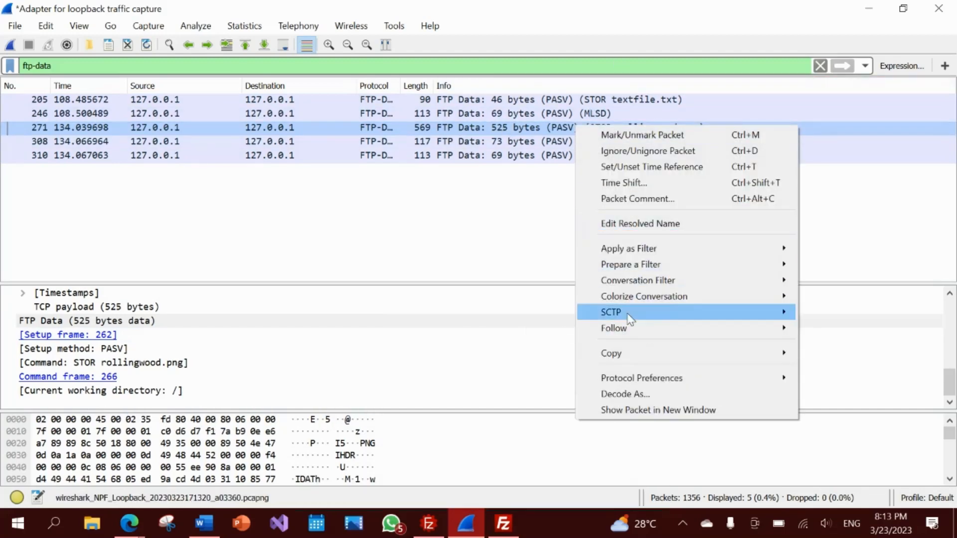
pyautogui.click(567, 330)
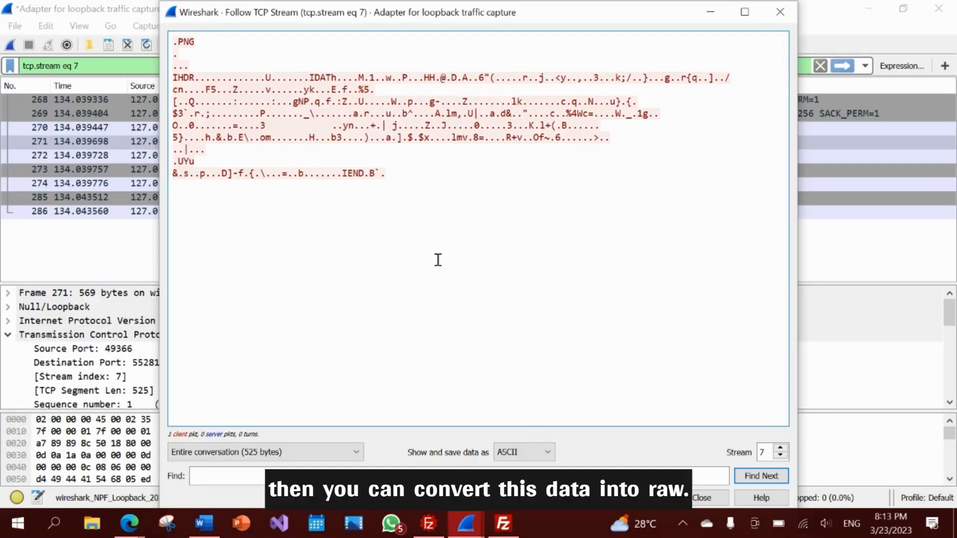
pyautogui.click(534, 458)
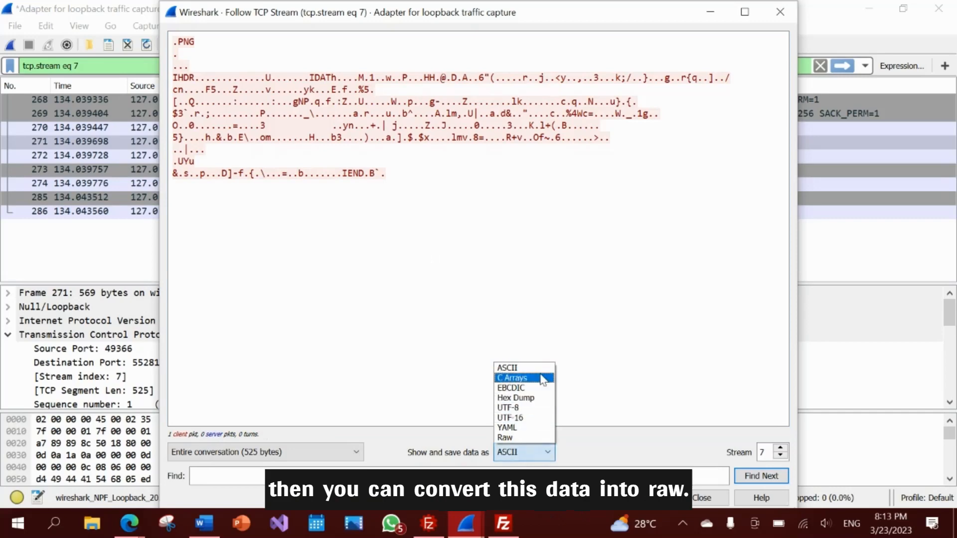
pyautogui.click(509, 436)
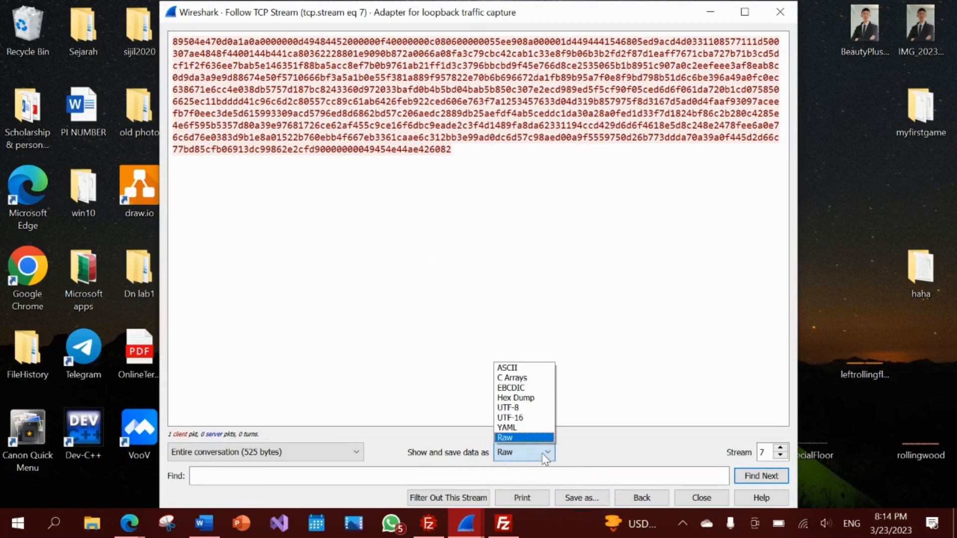
pyautogui.click(509, 447)
# - Save the raw stream to the Desktop as serverimage.png and minimize the window
pyautogui.click(588, 498)
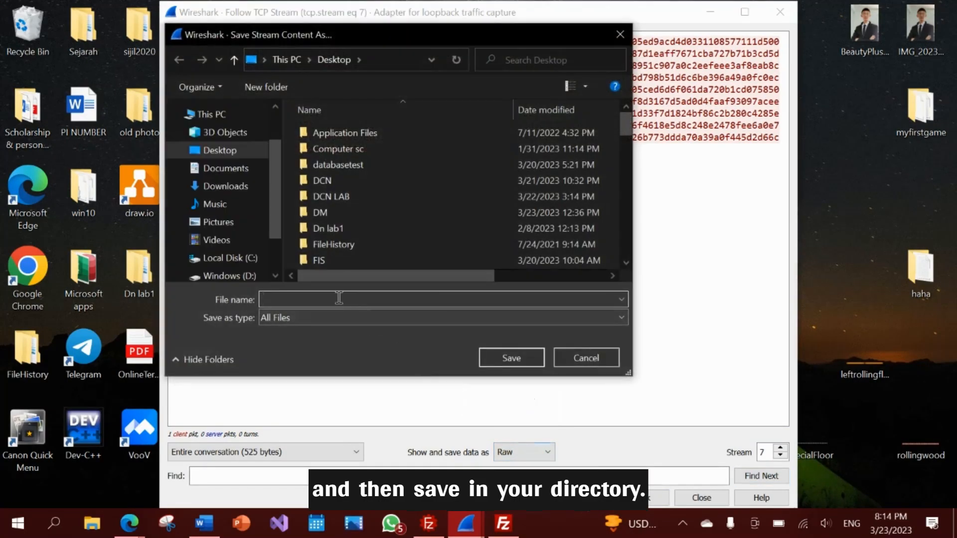
pyautogui.write('server')
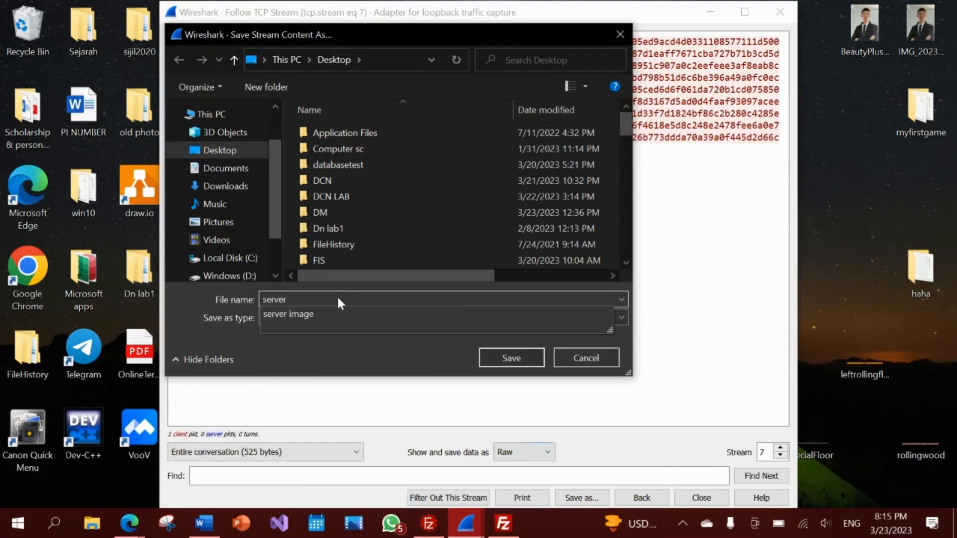
pyautogui.write('image.png')
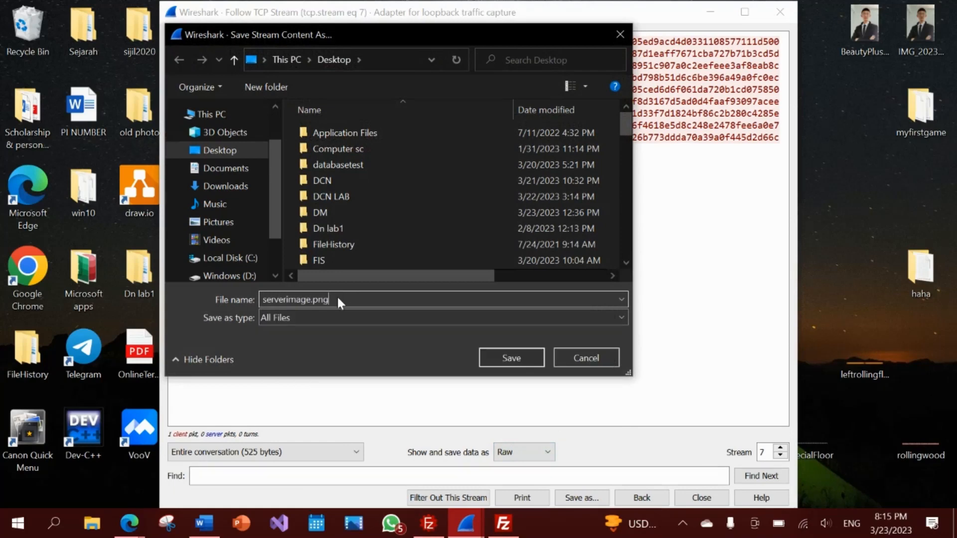
pyautogui.press('Return')
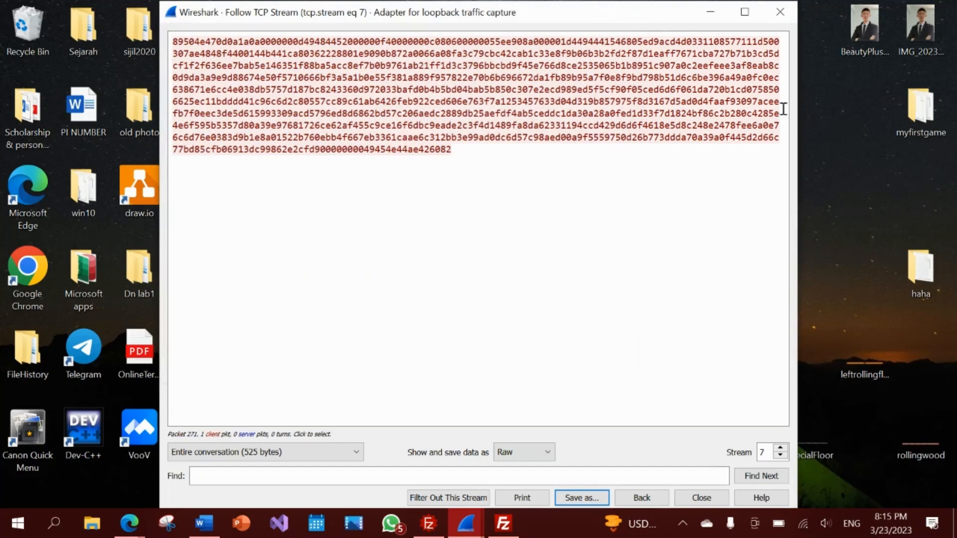
pyautogui.click(831, 151)
pyautogui.click(707, 14)
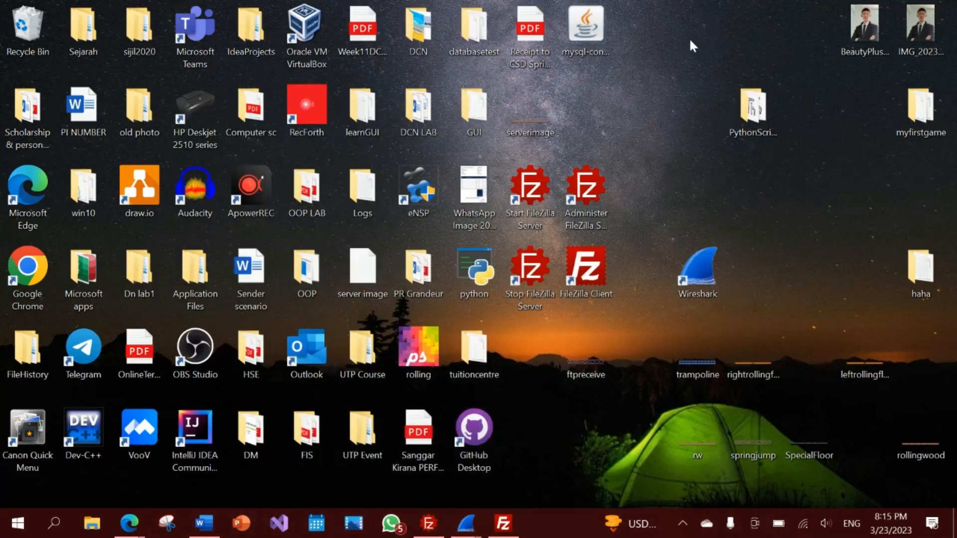
# - Open the desktop serverimage file in Photos to confirm it's a valid image, then return to Wireshark
pyautogui.click(530, 129)
pyautogui.doubleClick(529, 126)
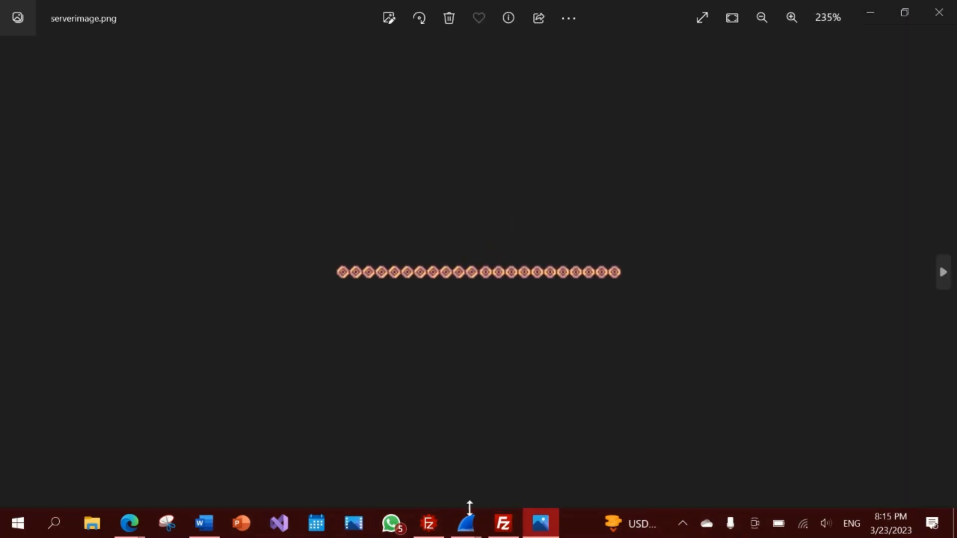
pyautogui.click(366, 420)
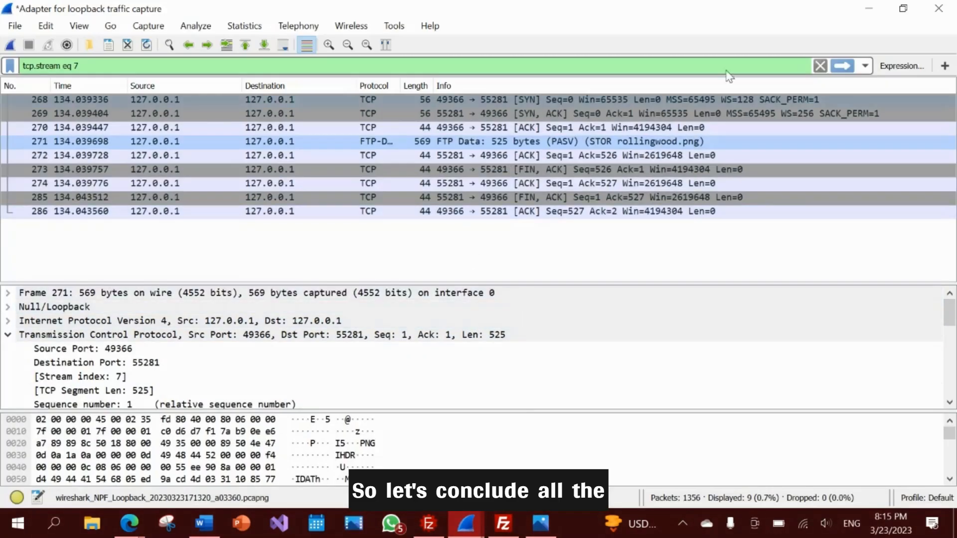
# - Clear the 'tcp.stream eq 7' filter text and highlight the PNG payload bytes
pyautogui.moveTo(92, 67); pyautogui.dragTo(9, 72)
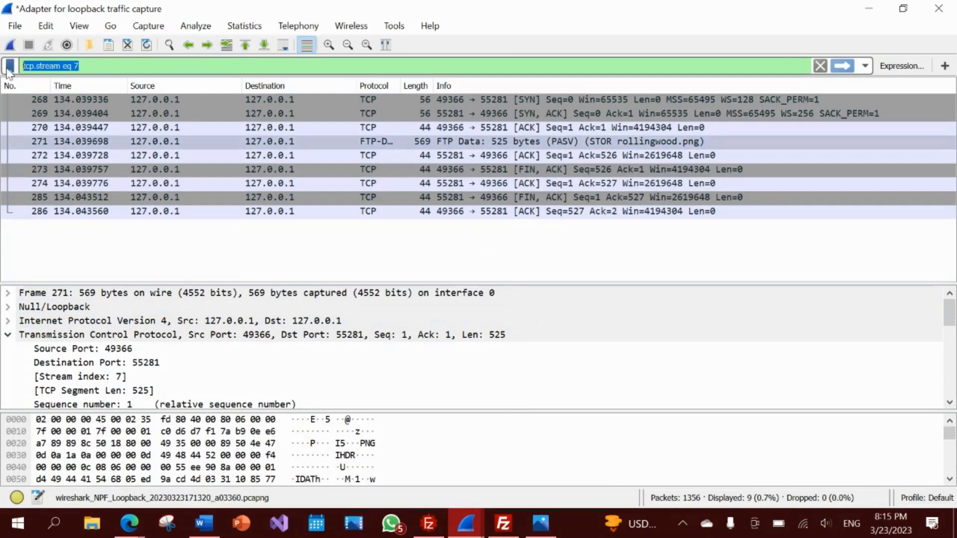
pyautogui.press('BackSpace')
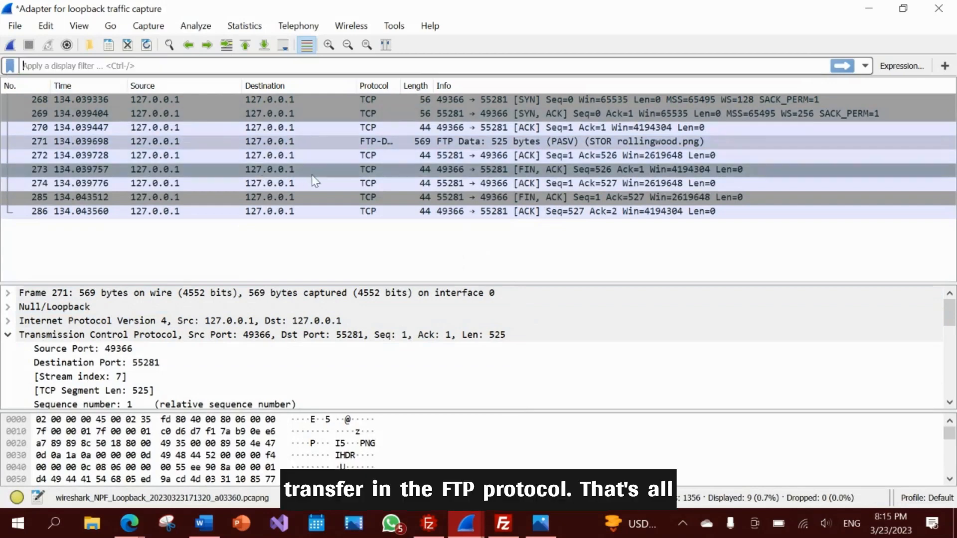
pyautogui.click(348, 454)
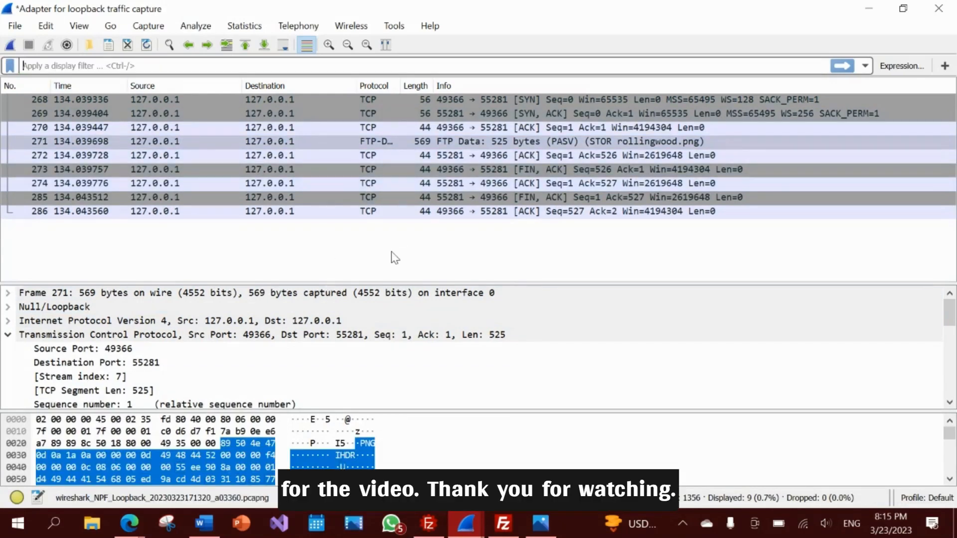